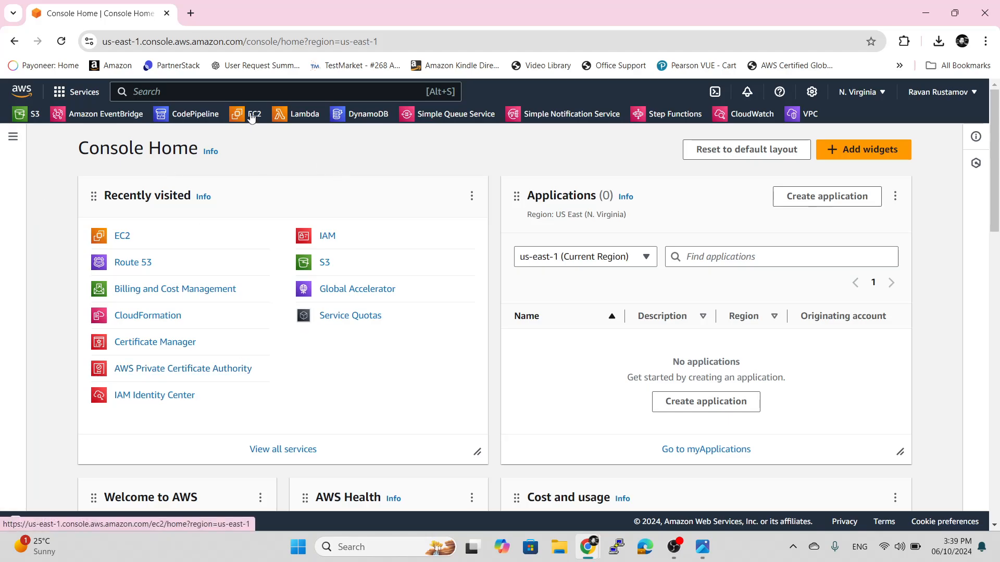
Search for the EC2 service and open its list of running instances
click(212, 94)
text(ec2)
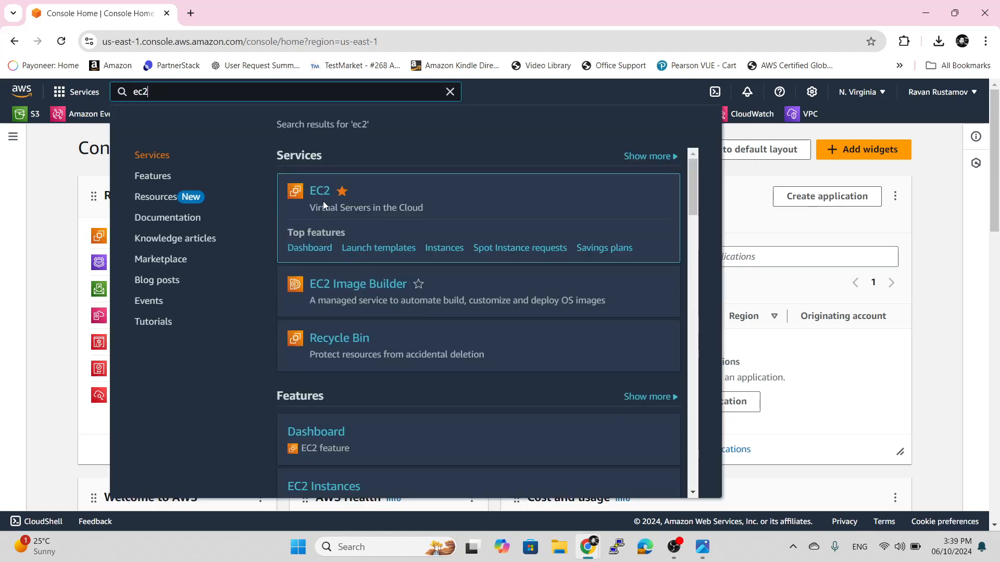
click(319, 191)
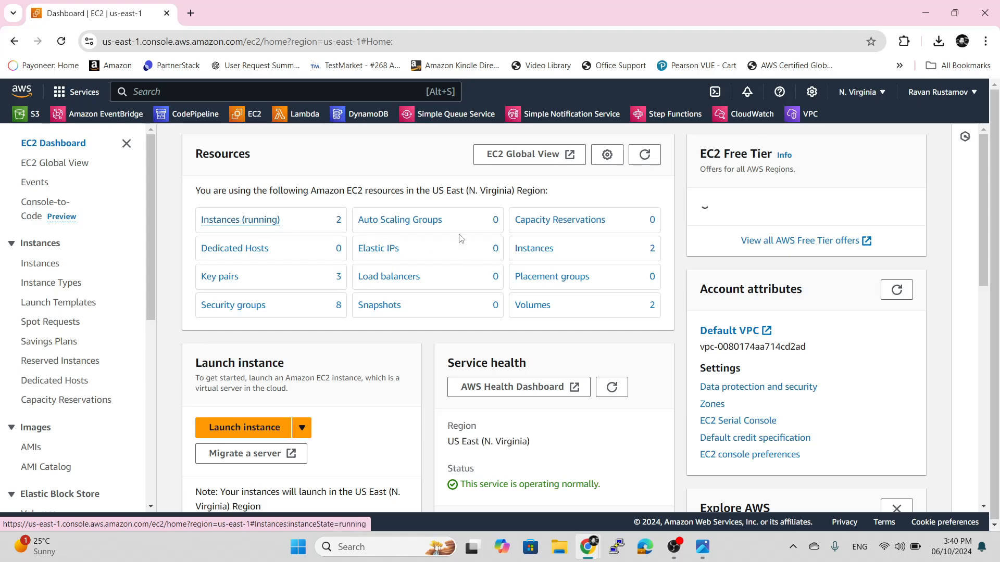
click(228, 224)
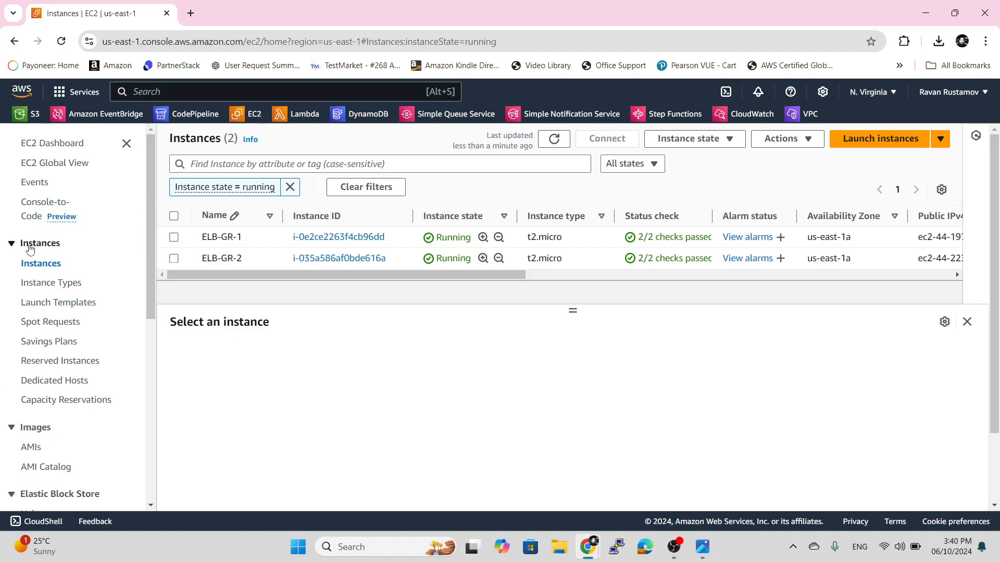
Go to the EC2 load balancers and start creating an Application Load Balancer
scroll(35, 305, down, 2)
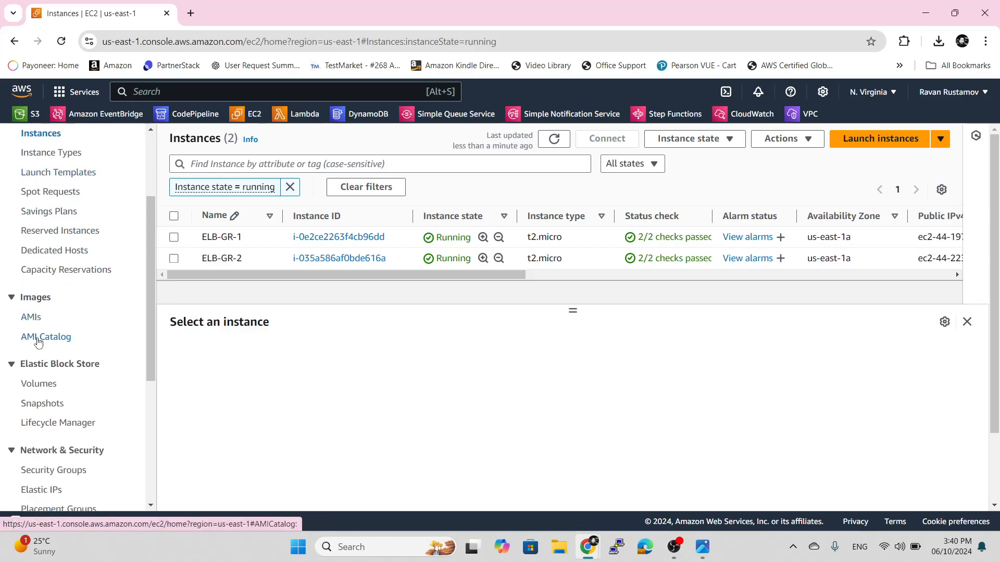
scroll(35, 341, down, 2)
scroll(35, 363, down, 2)
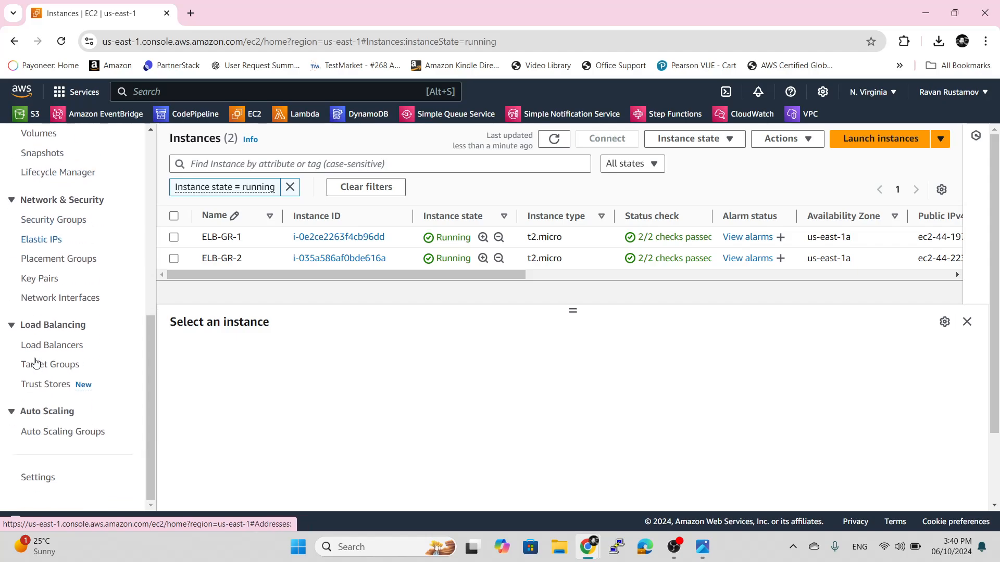
click(35, 346)
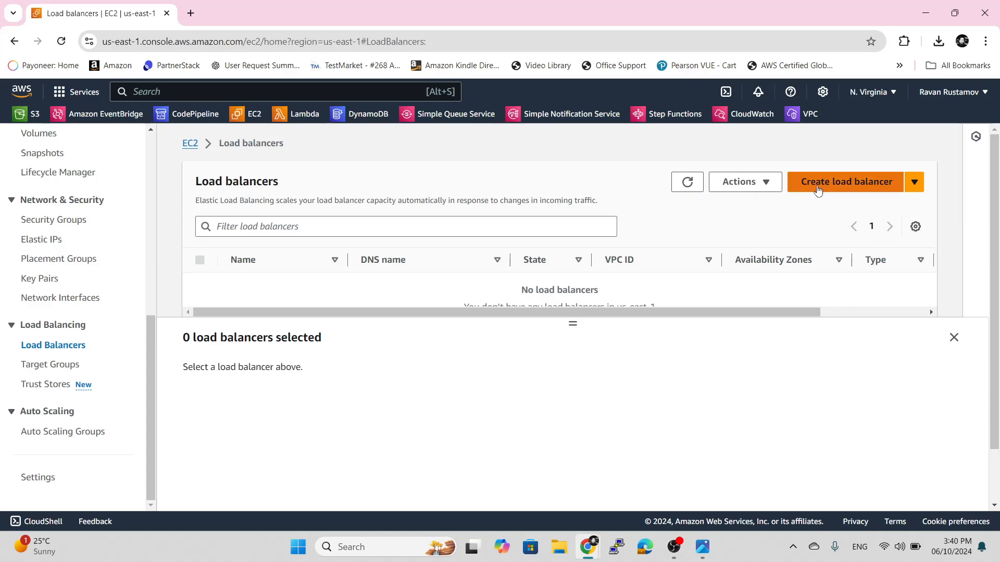
click(819, 189)
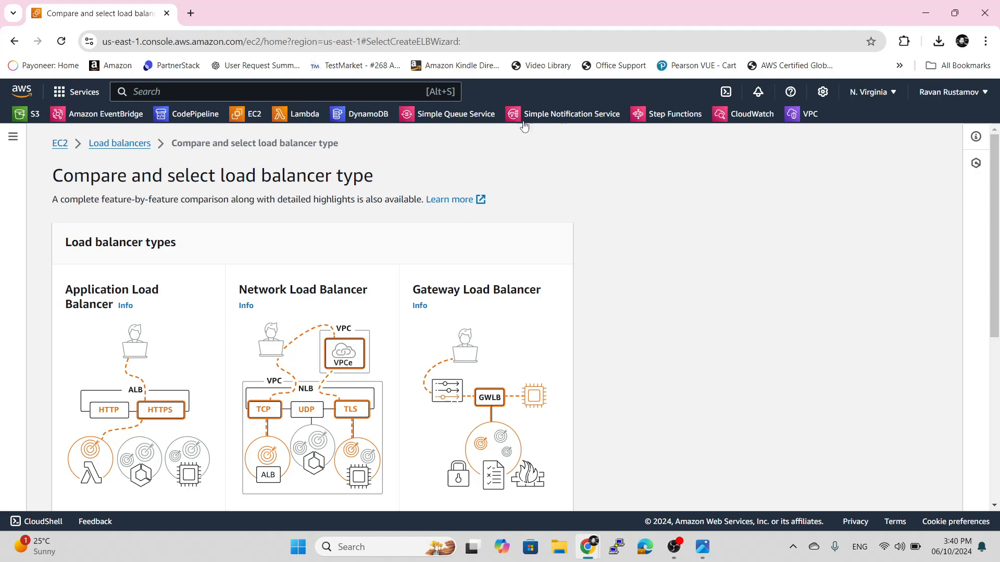
scroll(168, 309, down, 2)
scroll(168, 309, down, 3)
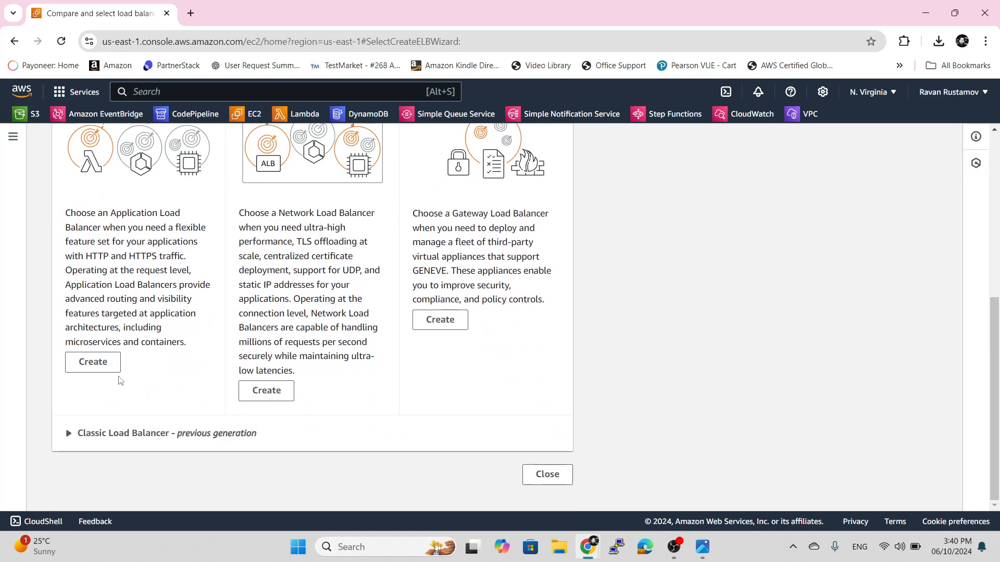
click(91, 359)
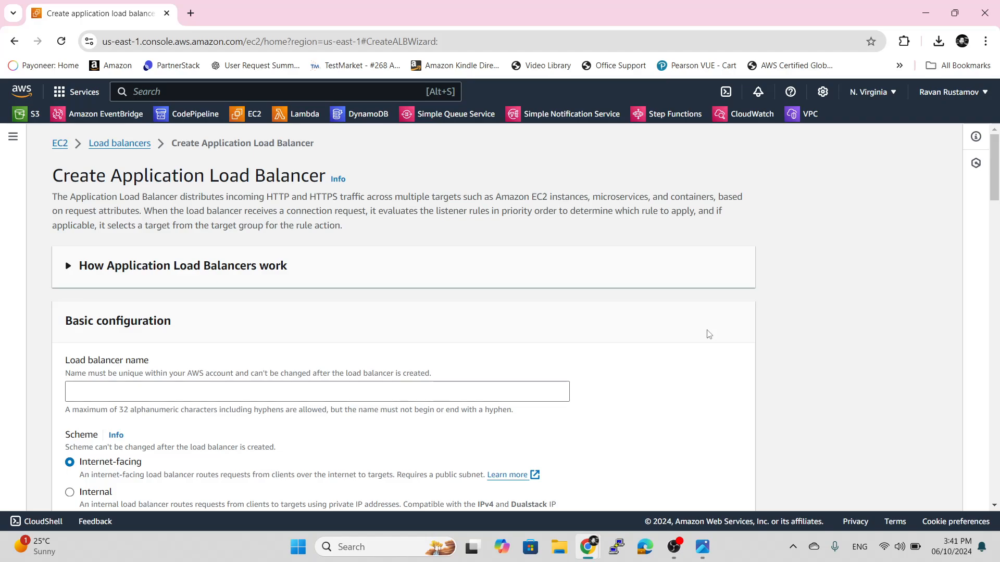
Name the load balancer MyLoadBalancer and set its scheme to Internal
scroll(708, 333, down, 2)
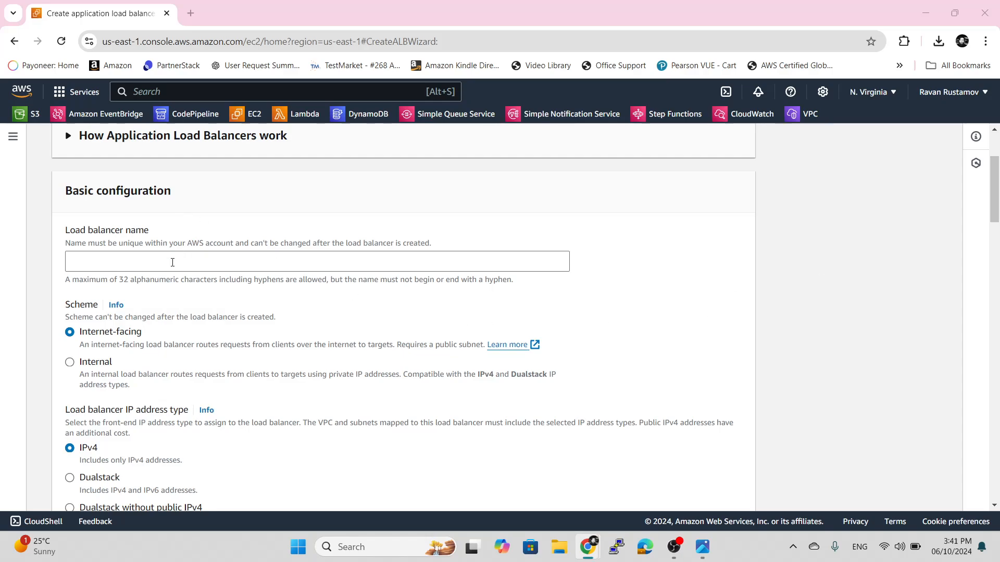
click(173, 263)
text(MyLoadBalancer)
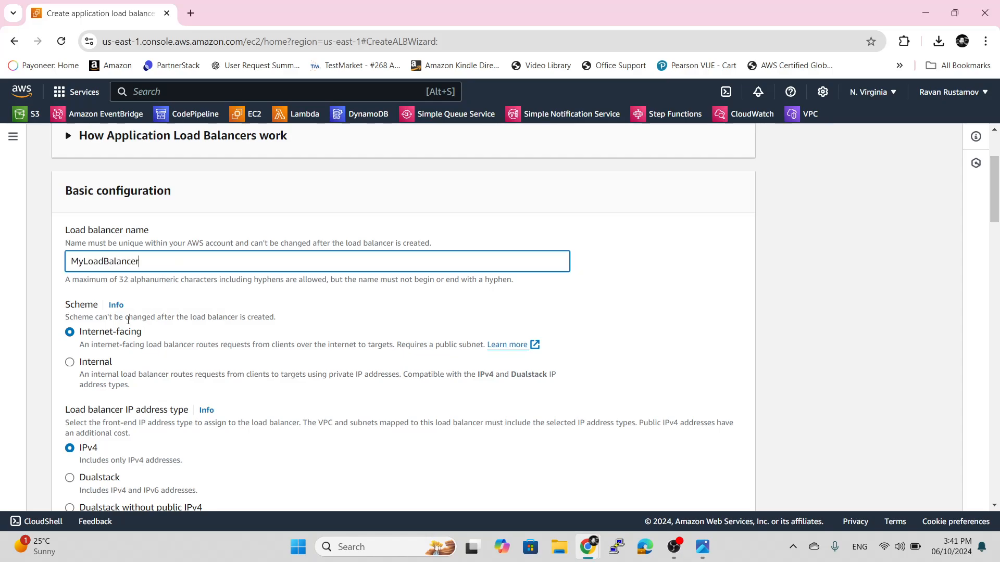
click(650, 300)
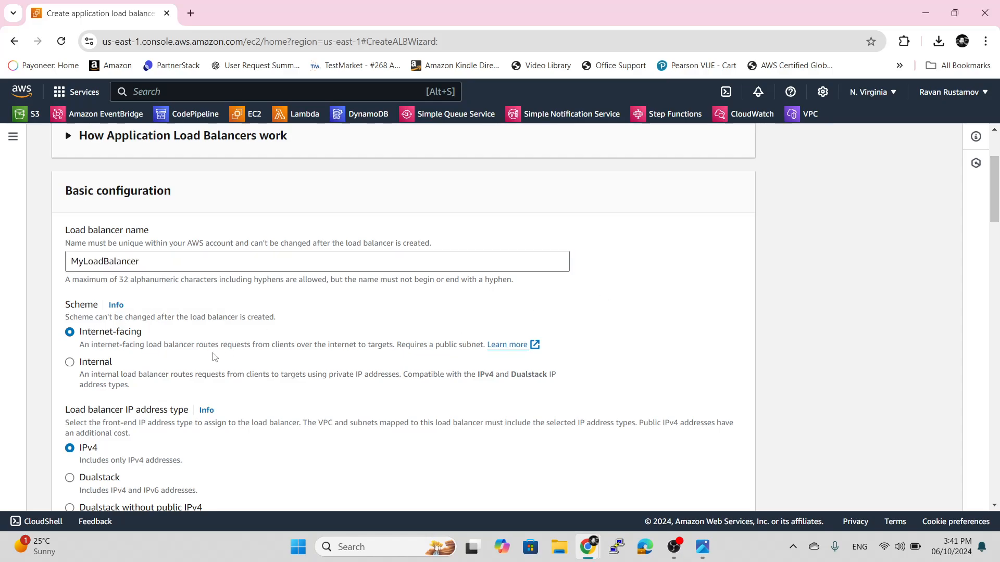
click(71, 366)
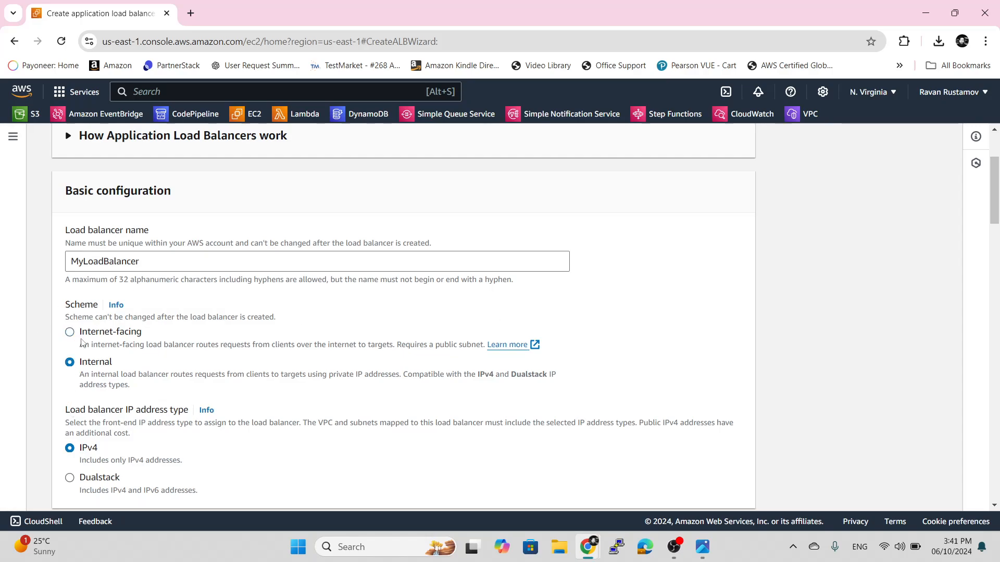
Map the load balancer to the VPC with CIDR 172.31.0.0/16 and enable the us-east-1a (use1-az1) Availability Zone
scroll(680, 258, down, 2)
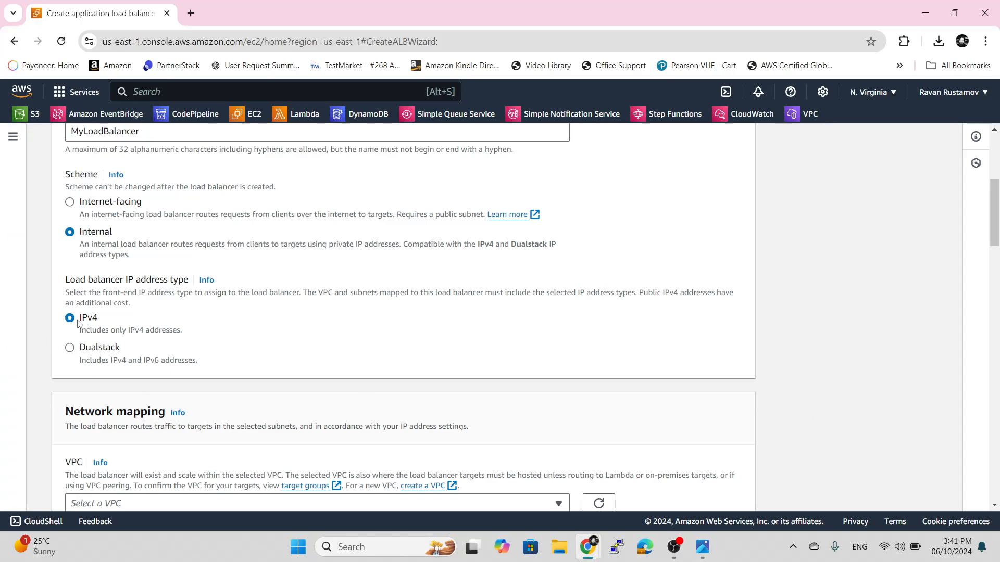
scroll(198, 308, down, 2)
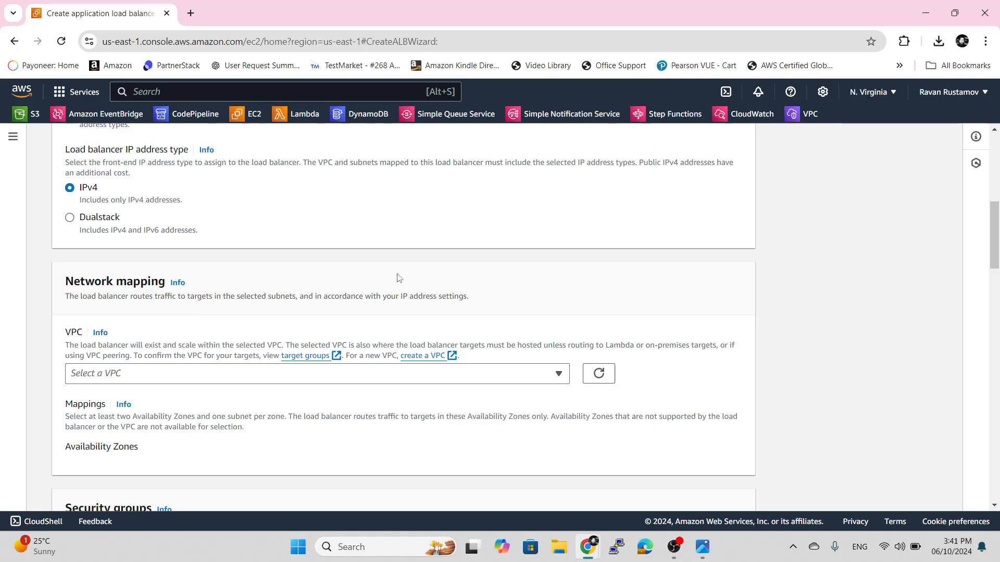
scroll(398, 276, down, 2)
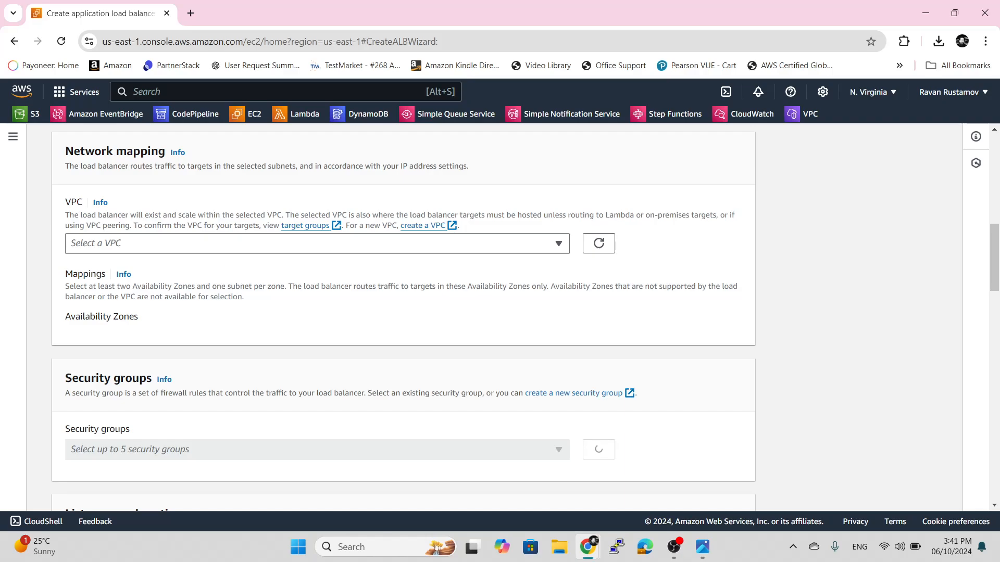
click(404, 245)
click(197, 306)
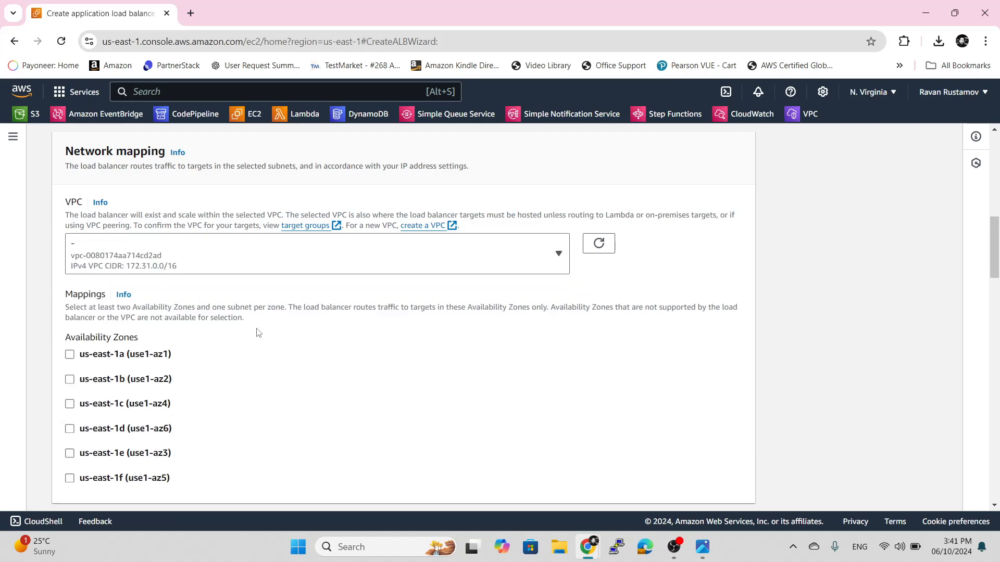
click(70, 355)
scroll(758, 327, down, 3)
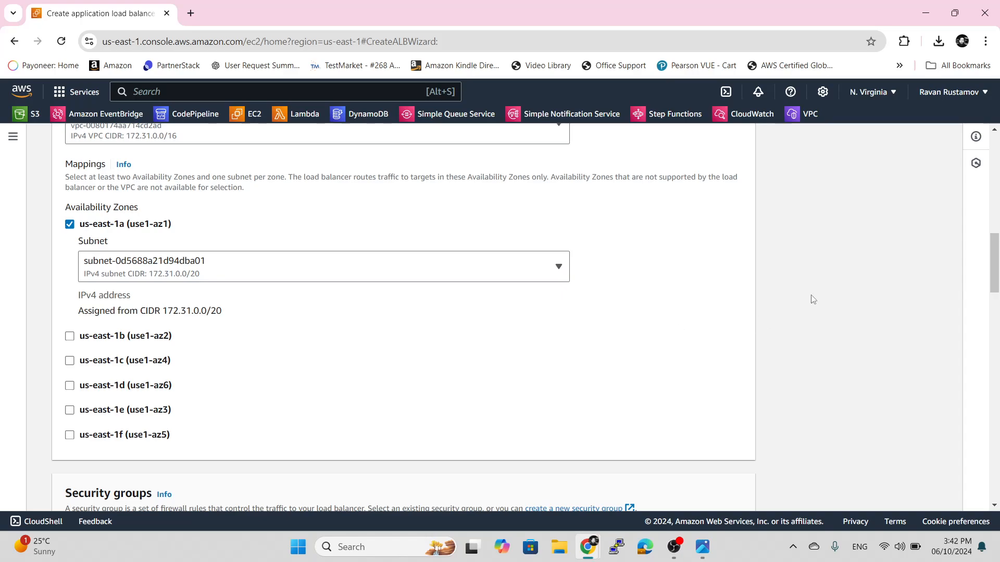
Remove the default security group from the load balancer and assign the default group again
scroll(791, 263, down, 2)
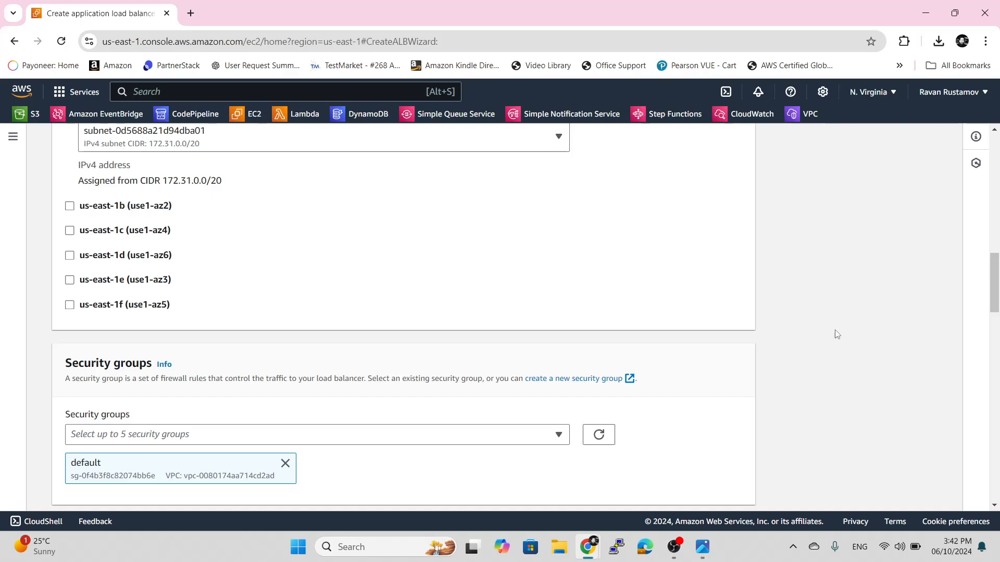
scroll(723, 317, down, 2)
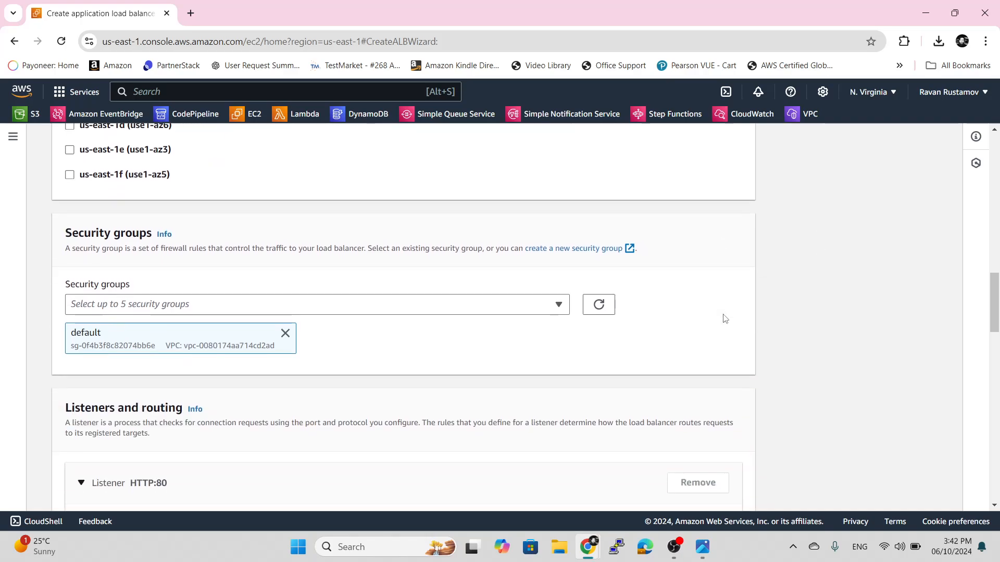
click(419, 309)
scroll(334, 396, down, 3)
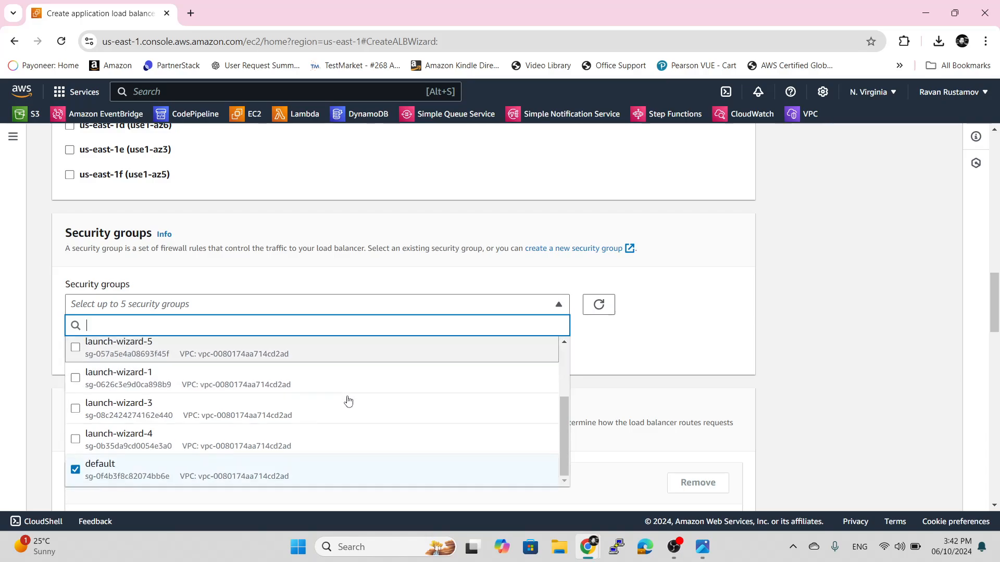
click(314, 468)
click(694, 285)
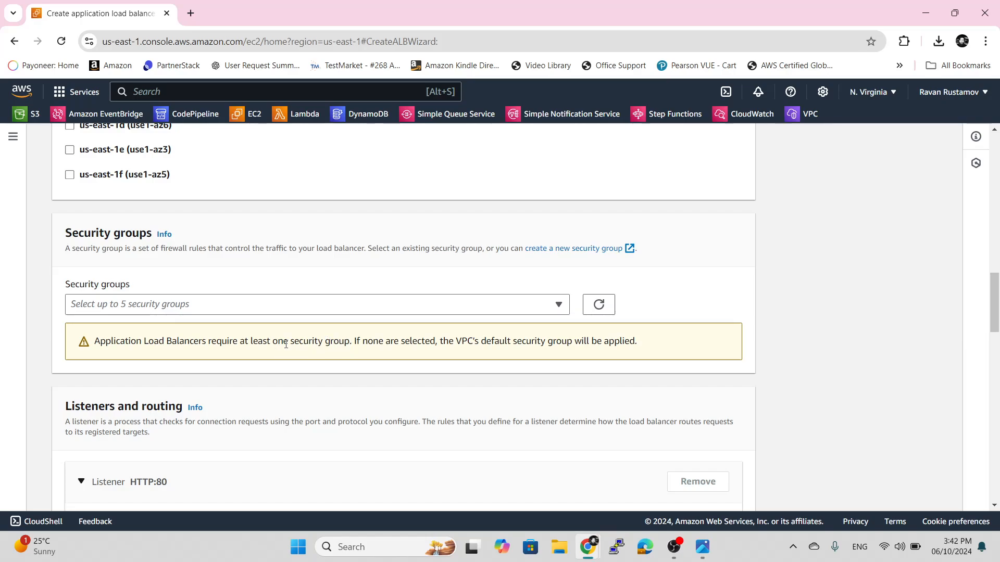
click(447, 309)
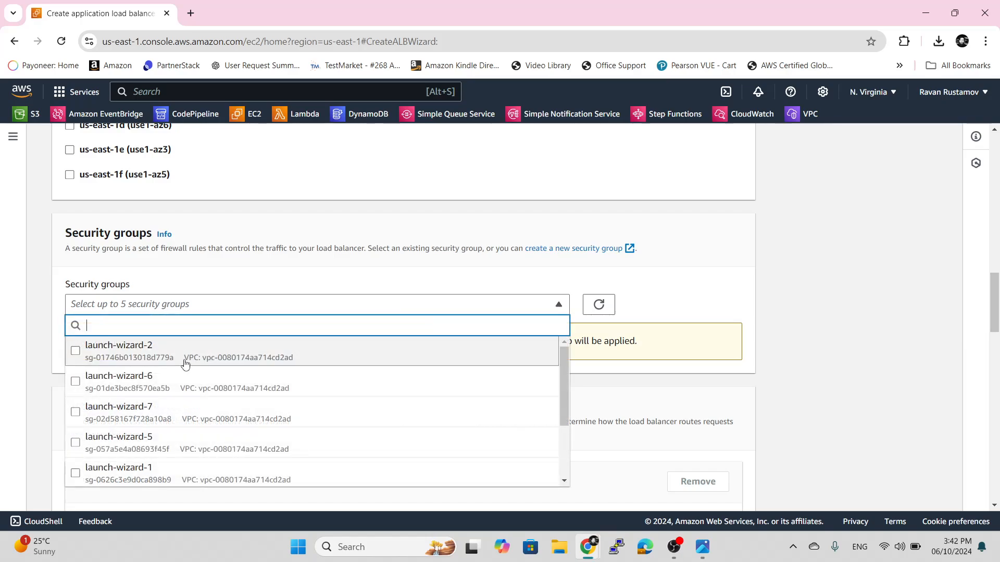
scroll(172, 417, down, 2)
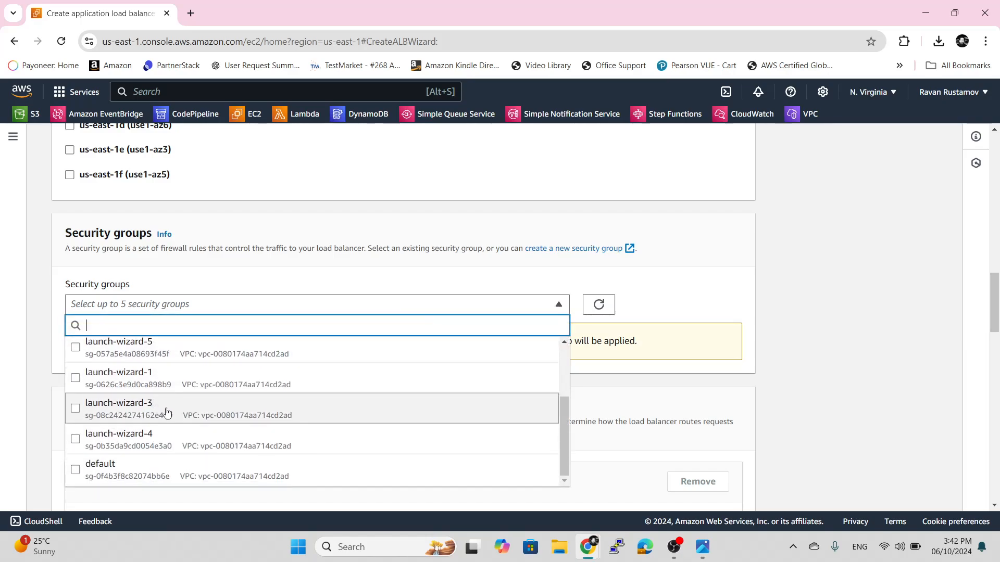
click(177, 472)
click(639, 343)
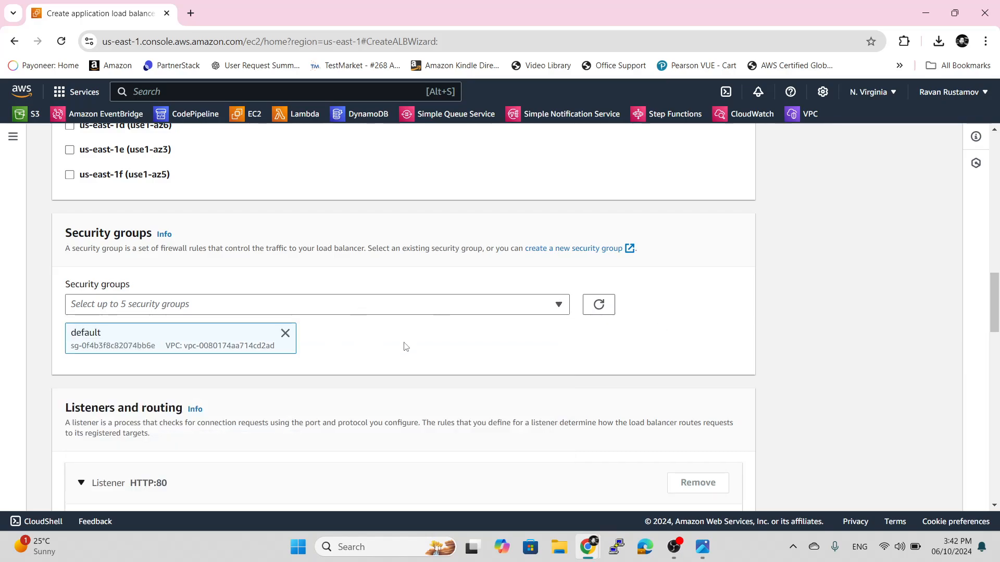
Check the target groups available to the HTTP:80 listener and start creating a new target group
scroll(433, 337, down, 2)
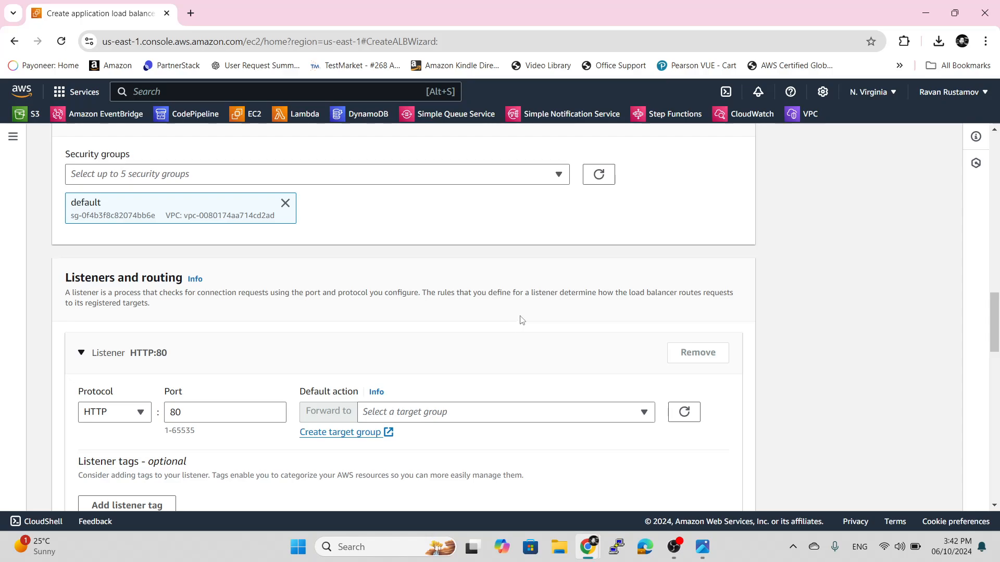
scroll(521, 320, down, 2)
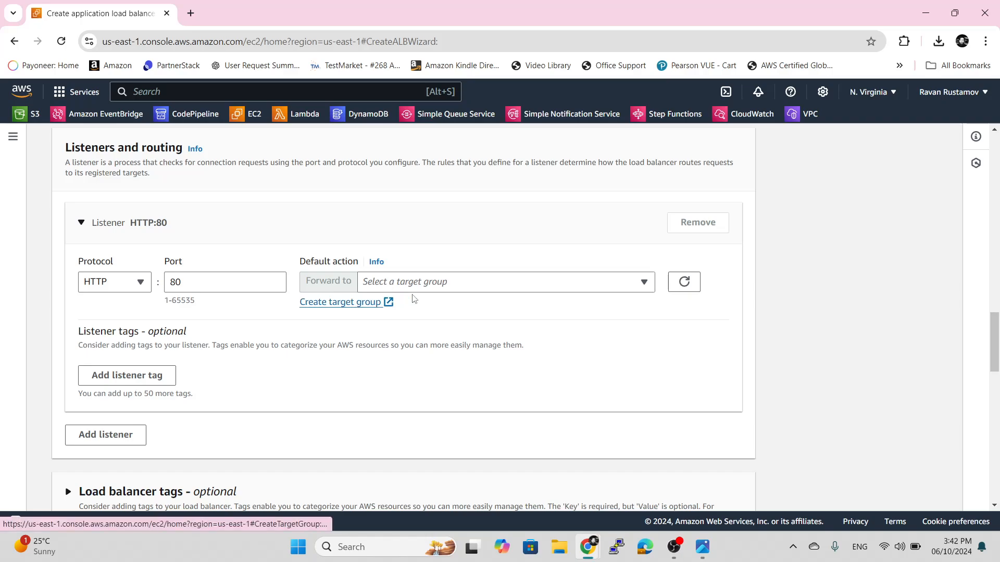
click(532, 289)
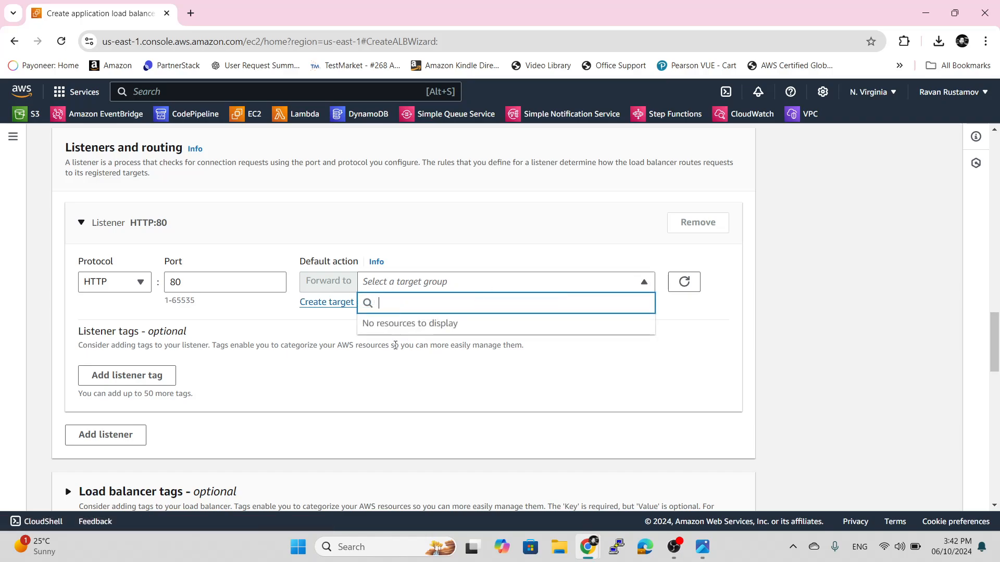
click(313, 328)
click(363, 312)
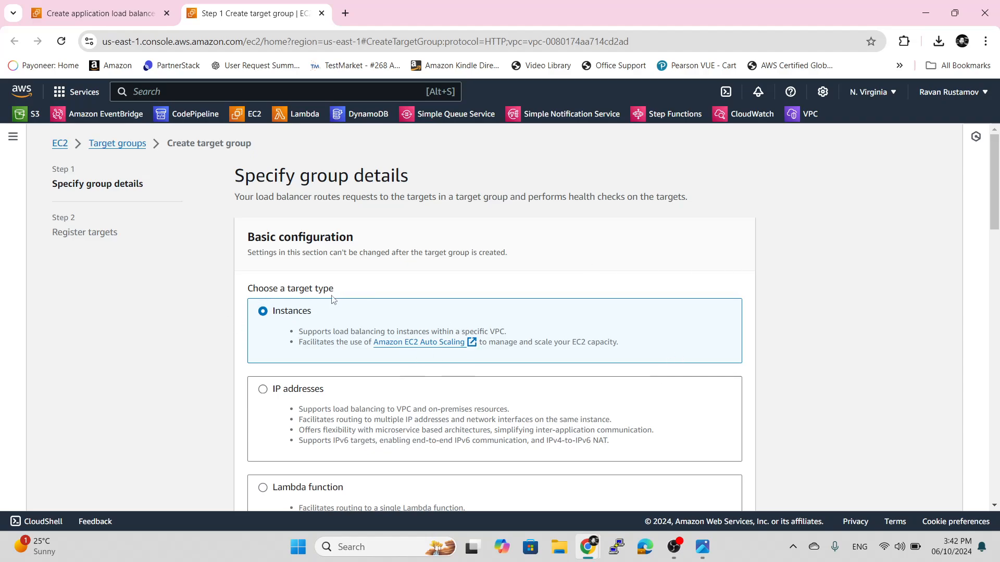
Name the instance target group MyTargetGroup
scroll(740, 328, down, 6)
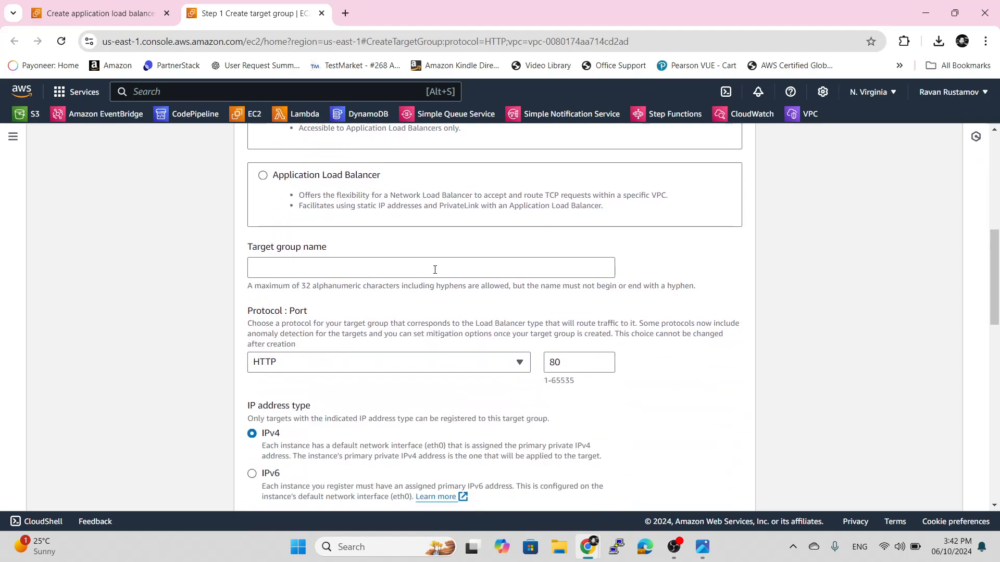
click(447, 269)
click(317, 268)
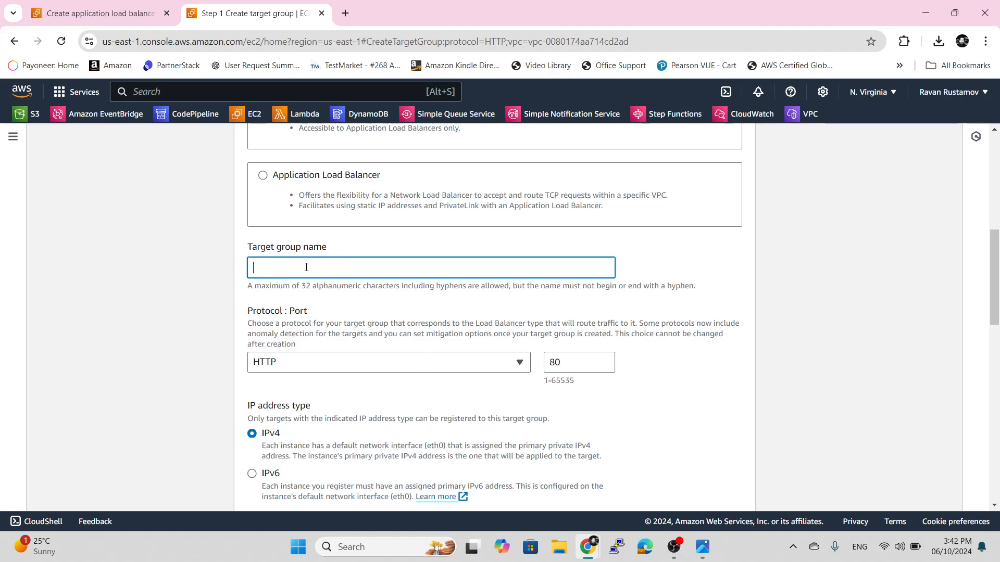
text(MyTargetGroup)
click(767, 285)
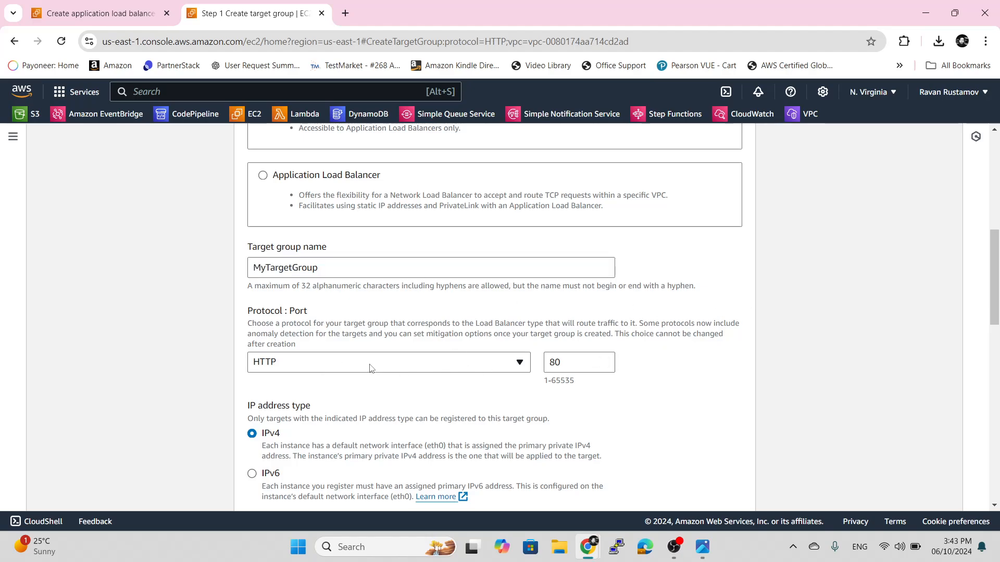
Choose the VPC with CIDR 172.31.0.0/16 for the target group
scroll(727, 340, down, 2)
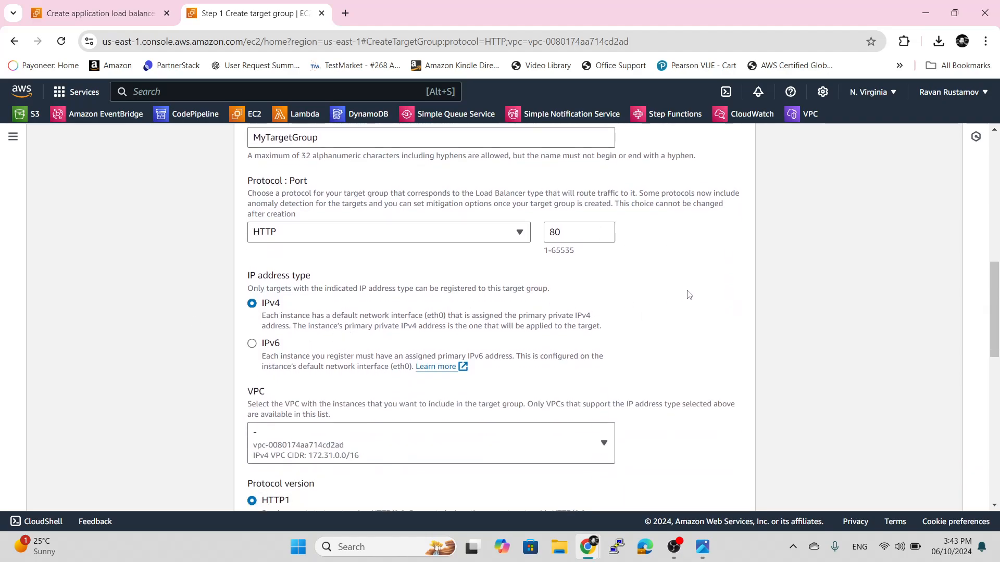
scroll(700, 292, down, 4)
click(512, 198)
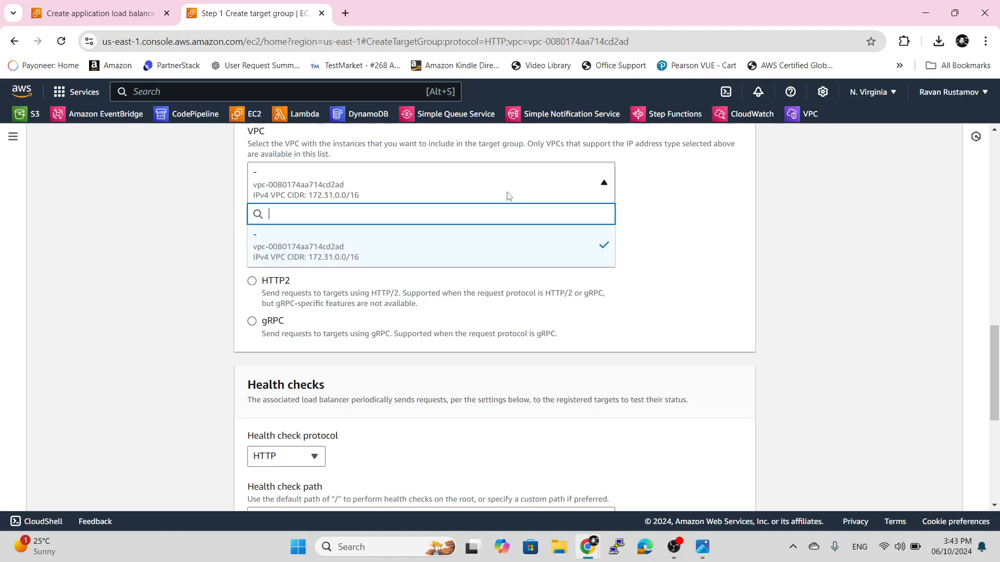
click(404, 261)
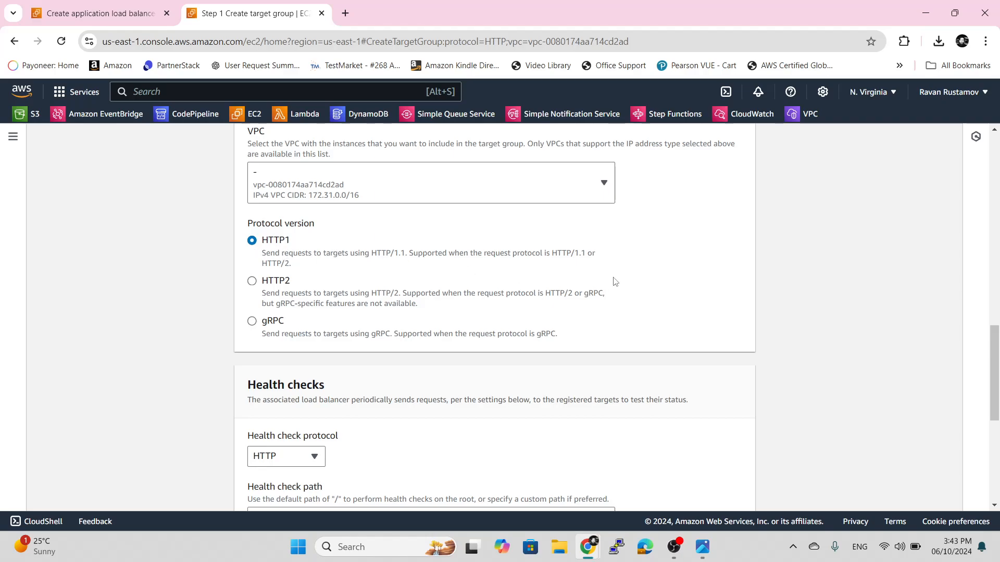
Keep the HTTP health check on path "/" and create the target group without registering any instances
scroll(705, 281, down, 2)
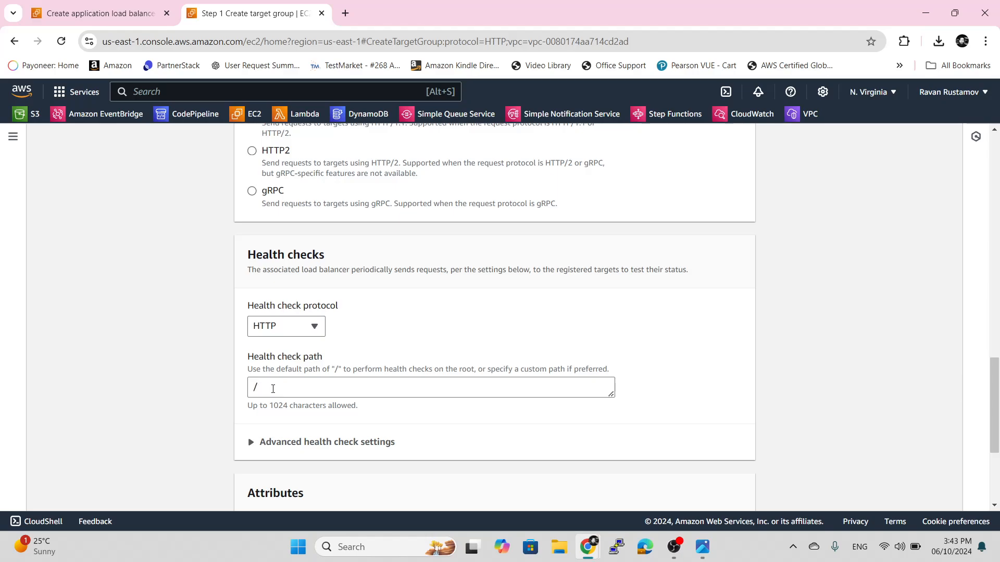
scroll(716, 301, down, 3)
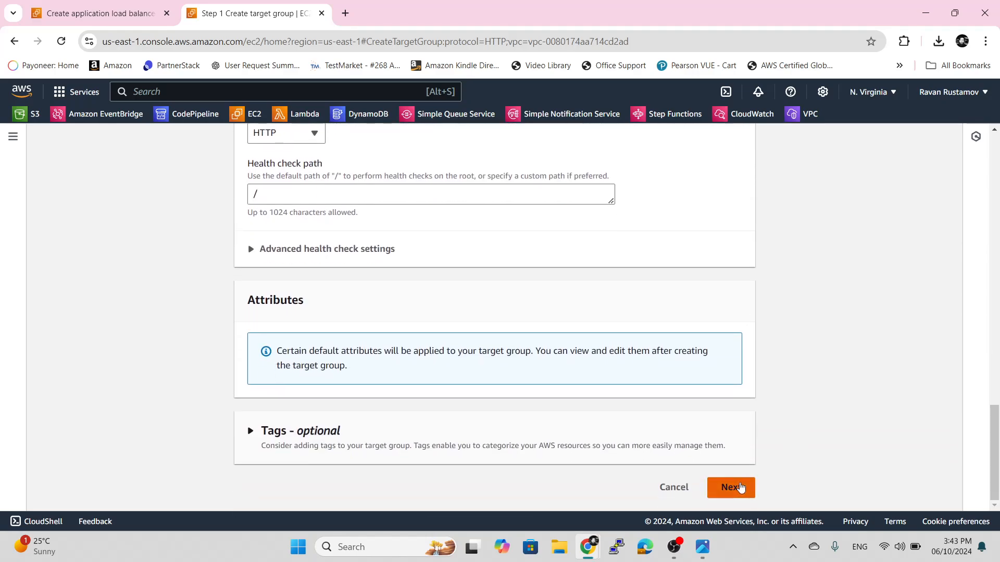
click(735, 487)
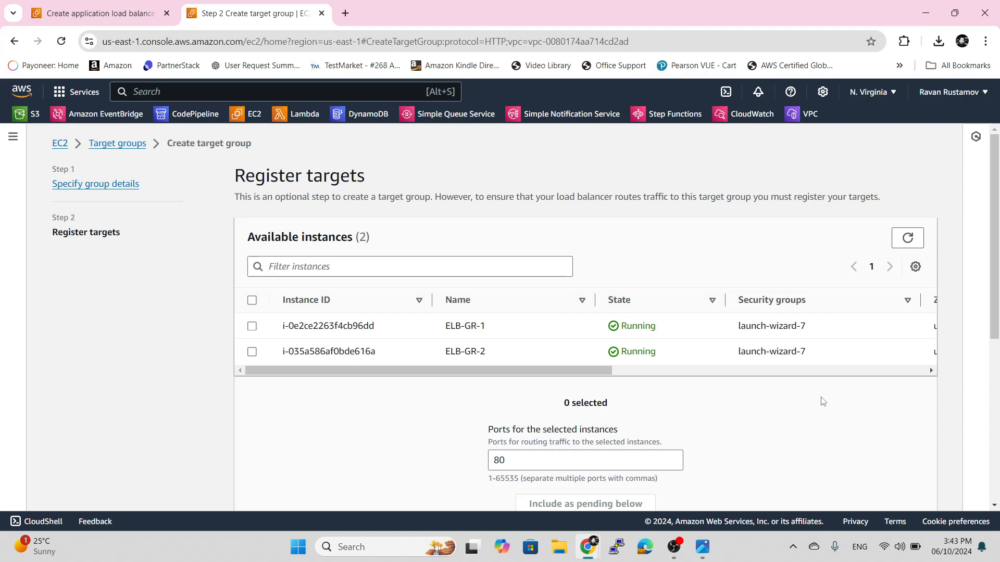
scroll(821, 402, down, 5)
scroll(842, 394, down, 1)
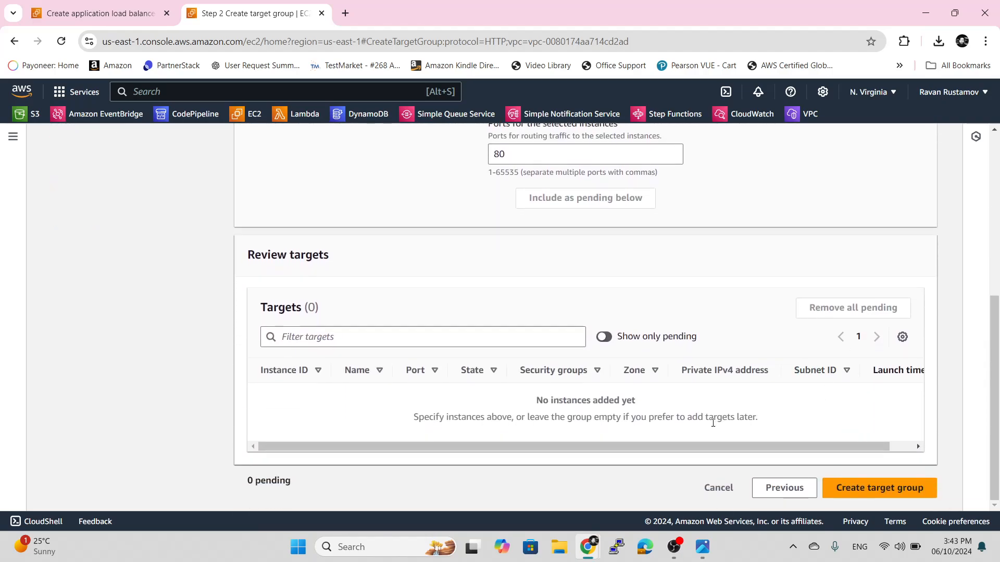
click(861, 494)
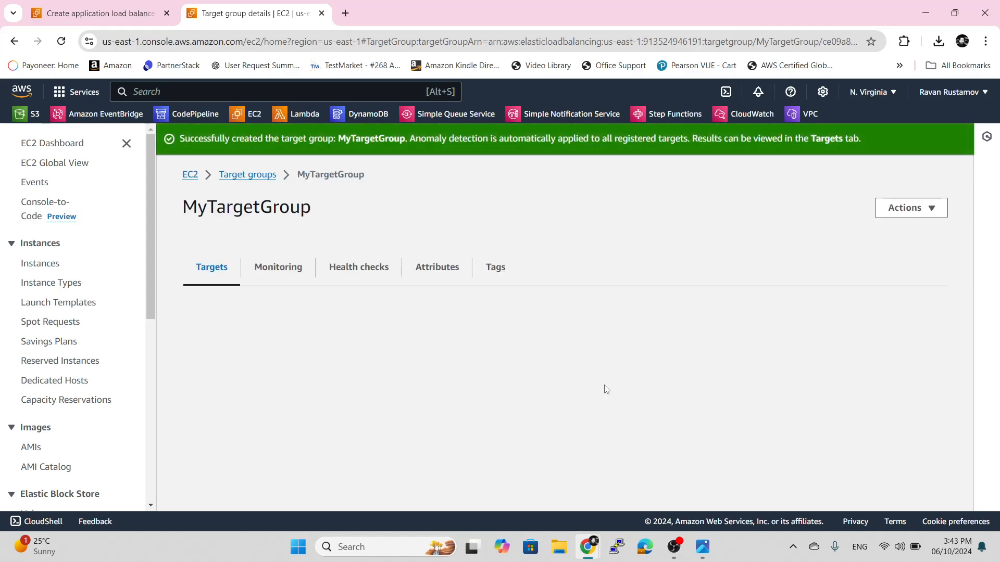
scroll(582, 358, down, 5)
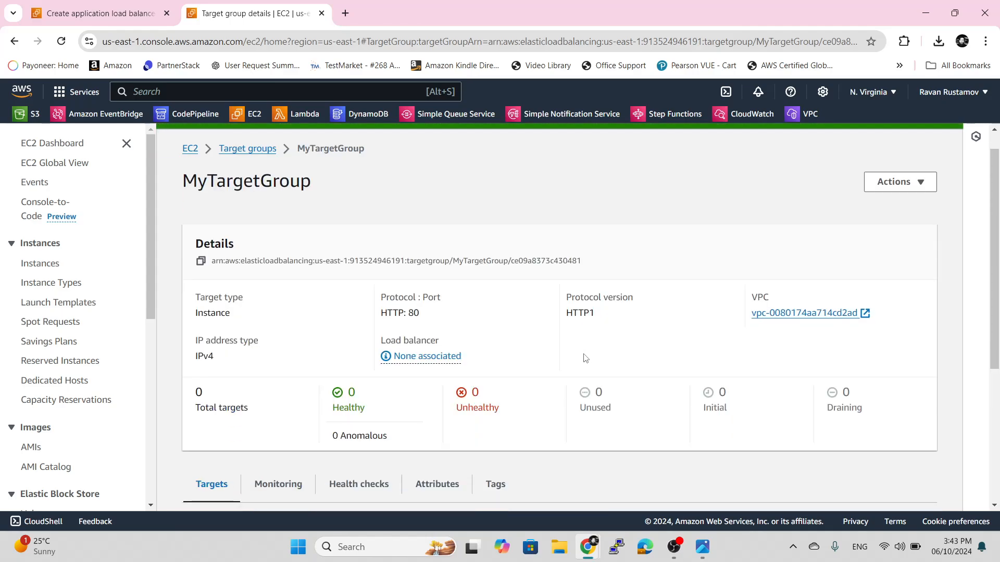
scroll(683, 385, up, 5)
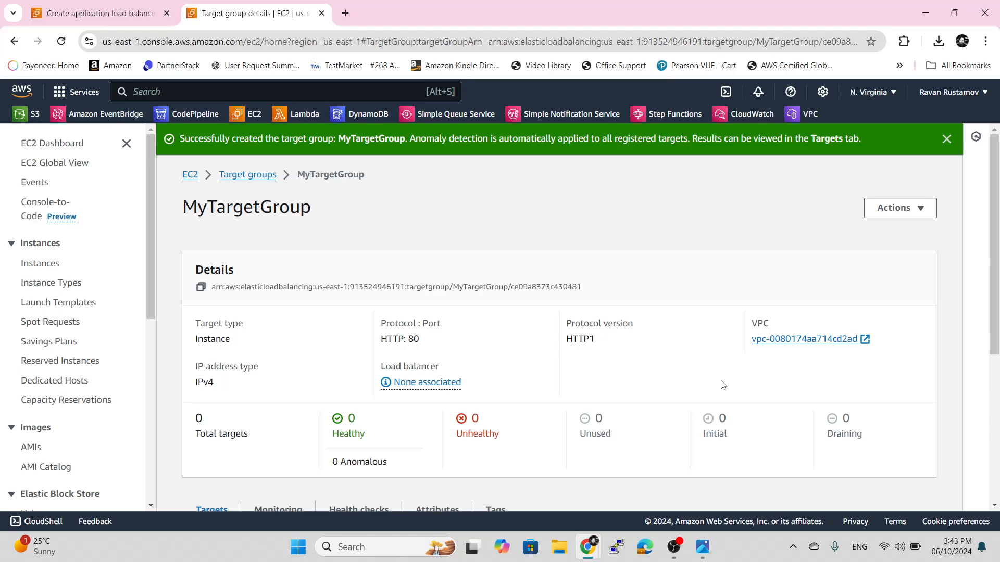
click(947, 140)
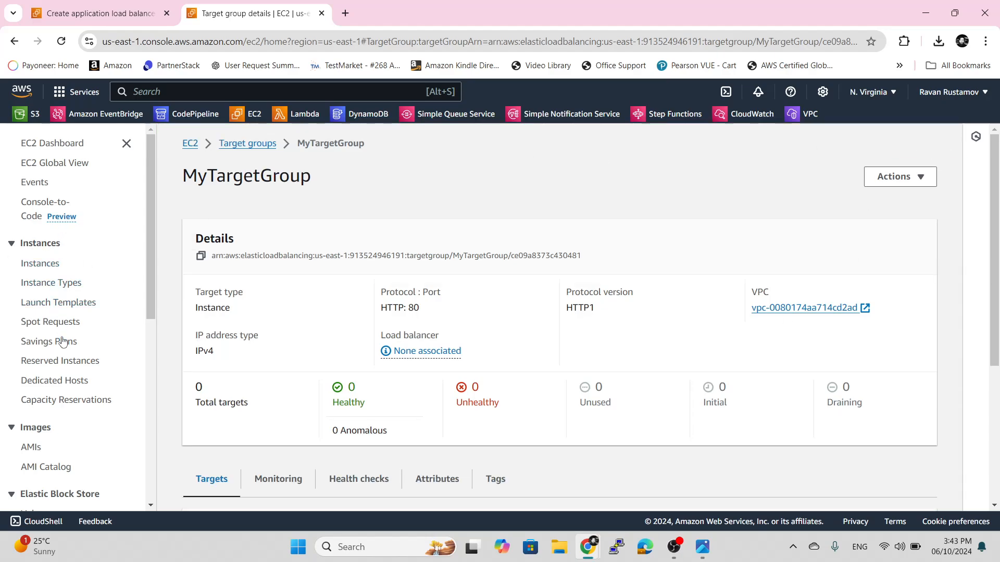
scroll(57, 327, down, 3)
scroll(69, 303, down, 4)
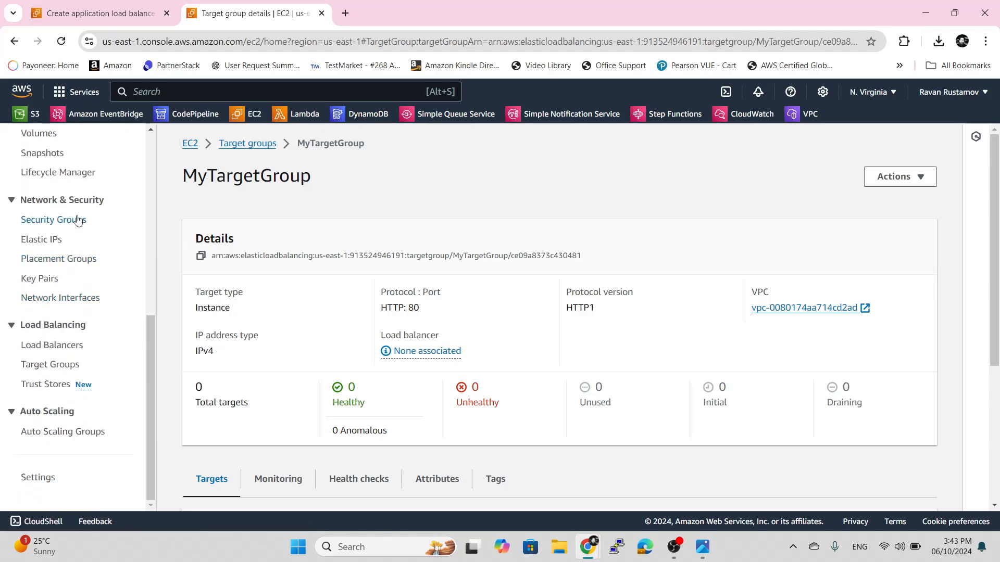
scroll(70, 253, up, 2)
scroll(52, 281, up, 5)
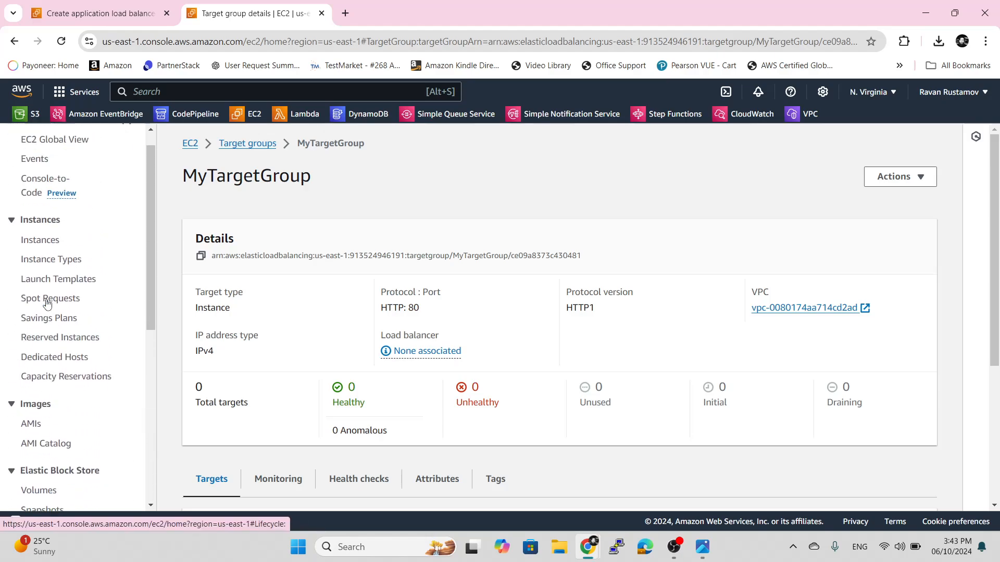
scroll(51, 270, down, 5)
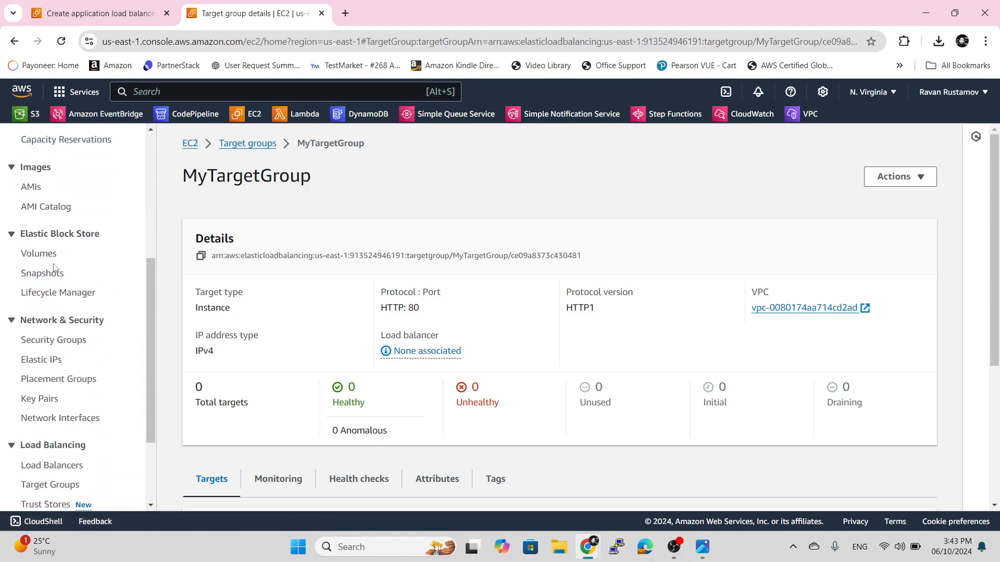
scroll(53, 271, down, 2)
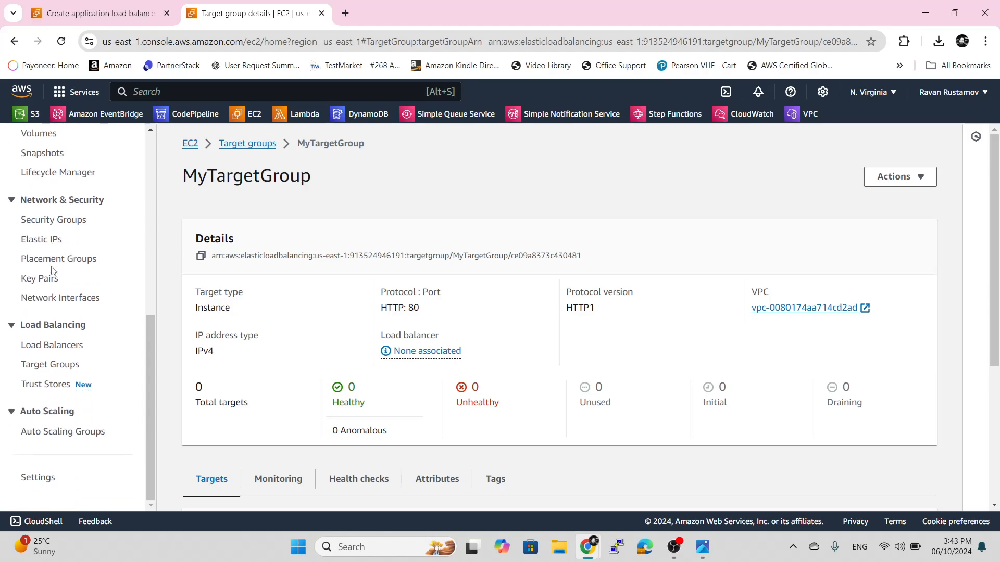
click(52, 345)
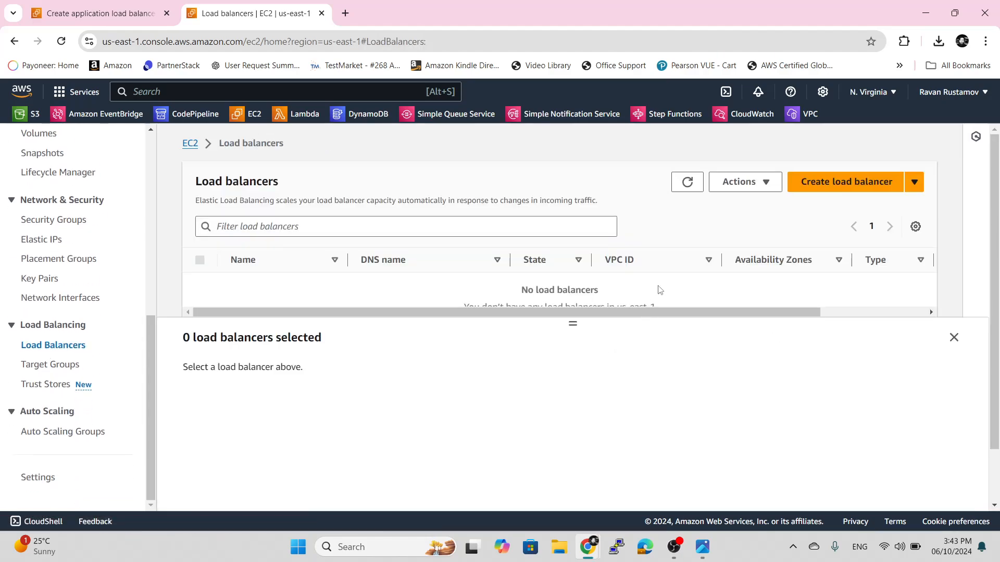
click(844, 146)
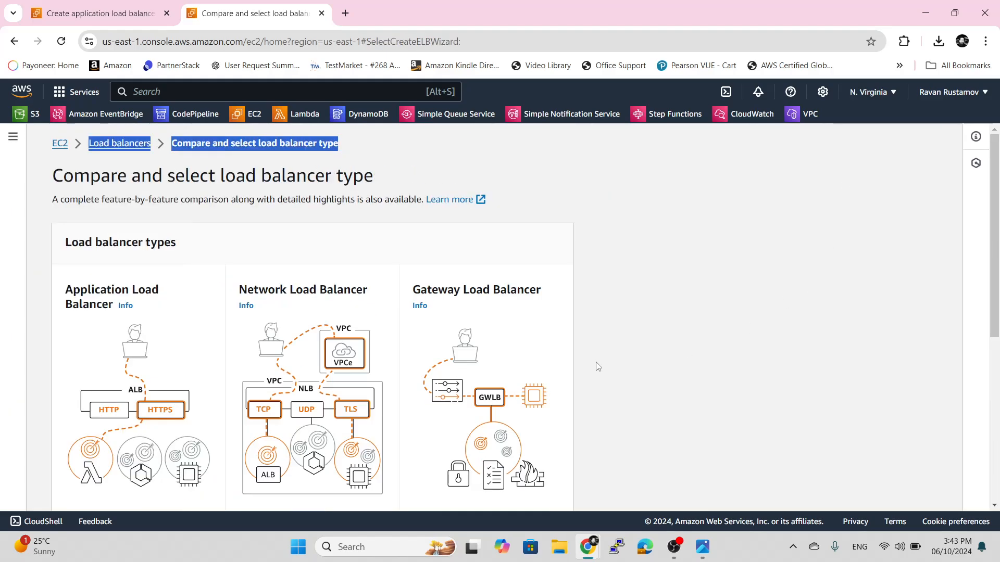
scroll(198, 355, down, 5)
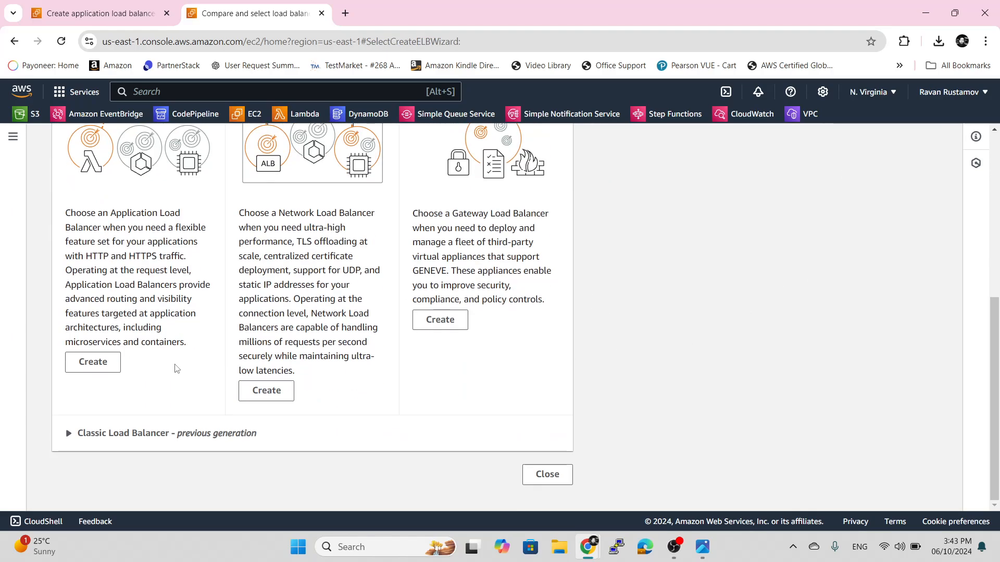
click(91, 366)
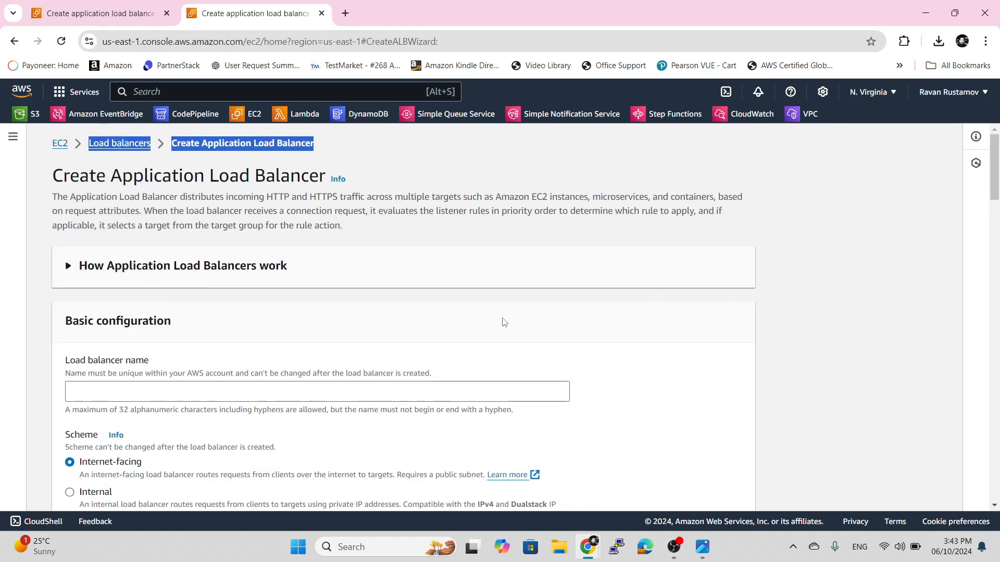
scroll(504, 322, down, 3)
Return to the original load balancer form and forward the HTTP:80 listener to MyTargetGroup
click(321, 13)
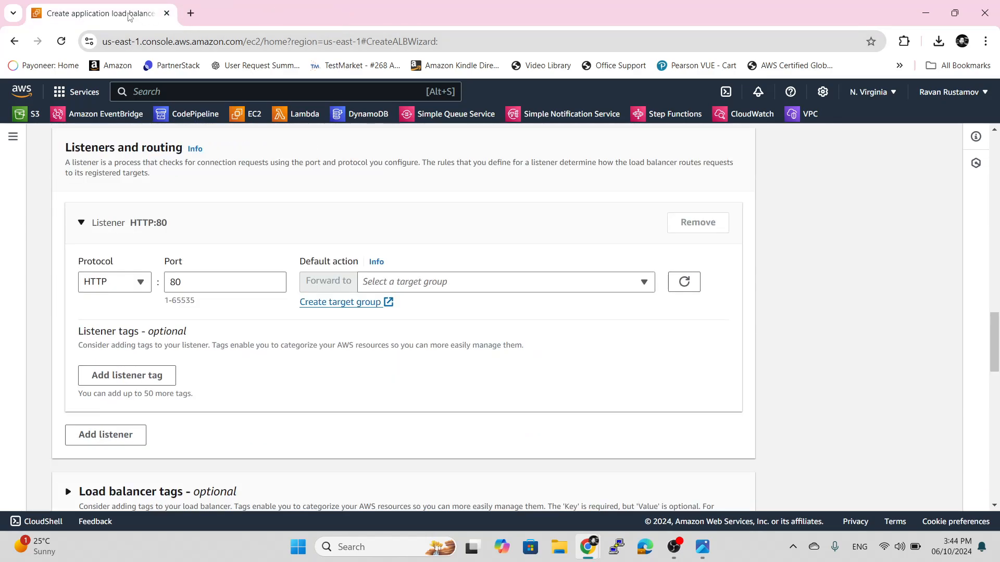
click(686, 285)
click(644, 283)
click(572, 328)
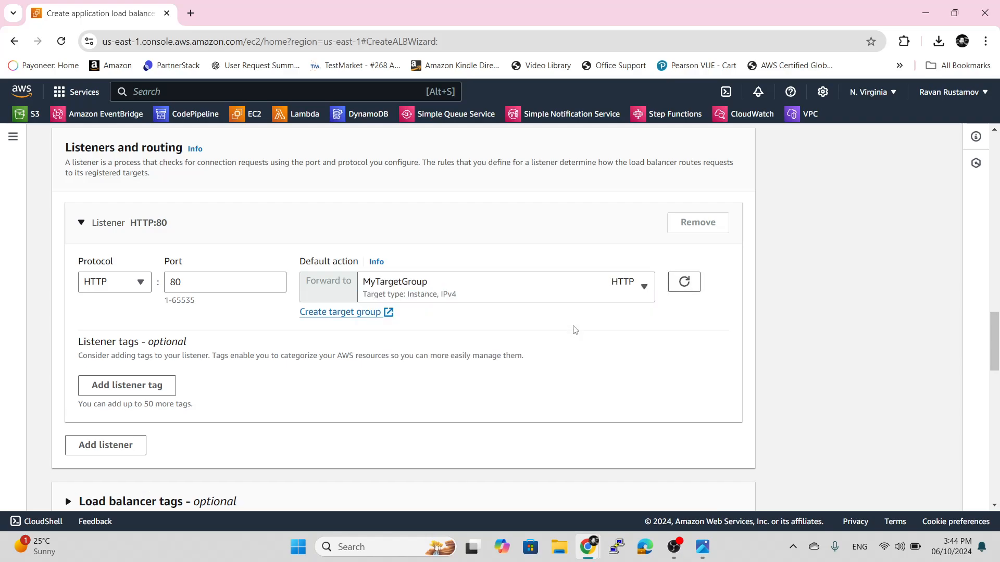
scroll(559, 349, down, 2)
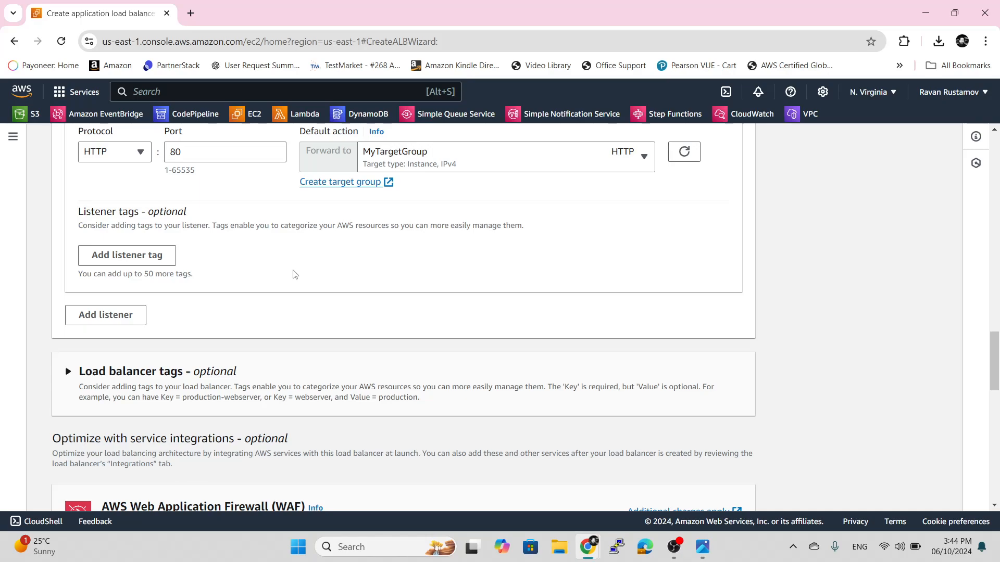
scroll(671, 309, up, 1)
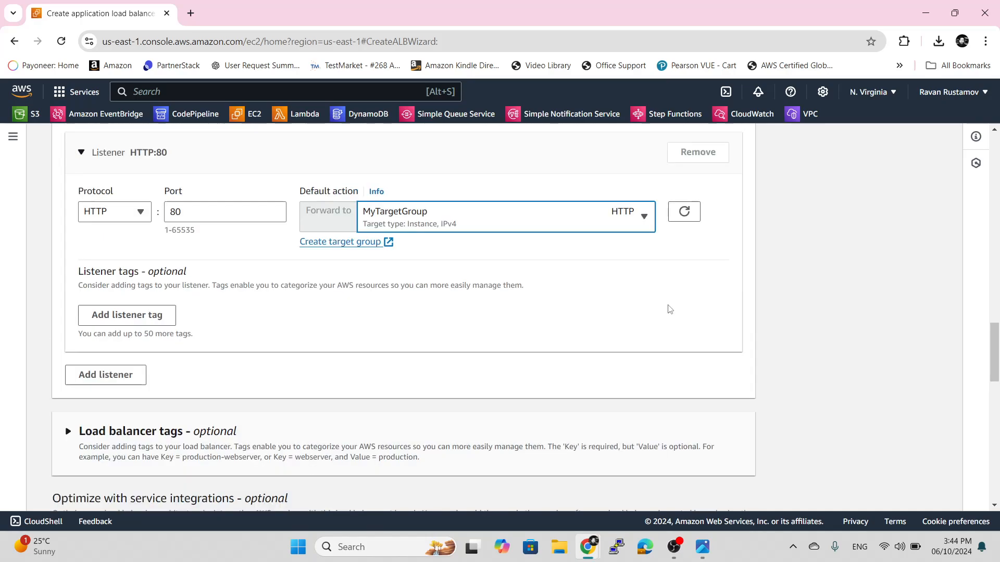
click(576, 273)
Try to create the load balancer with only the us-east-1a zone mapped and no service integrations
scroll(630, 266, down, 5)
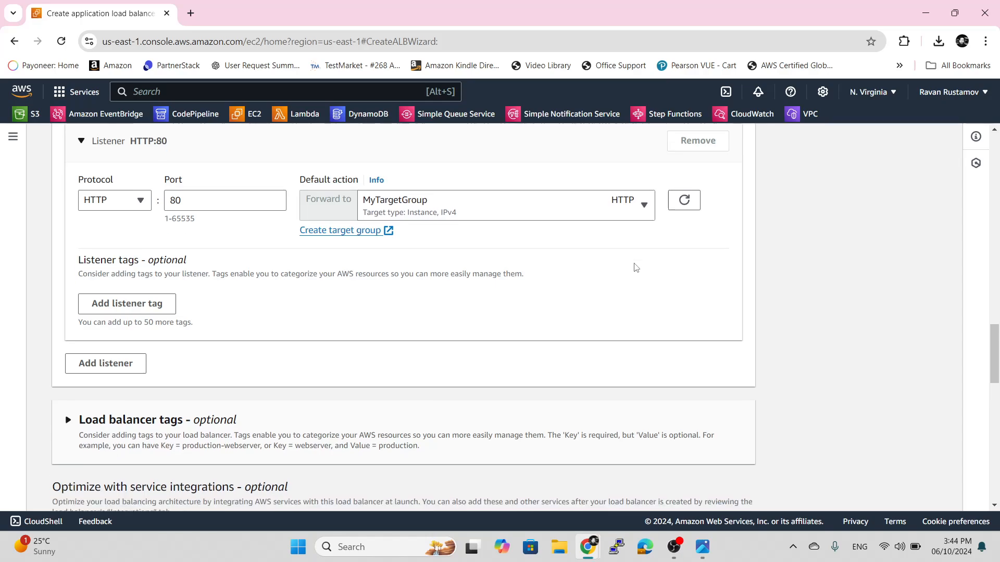
scroll(518, 289, down, 2)
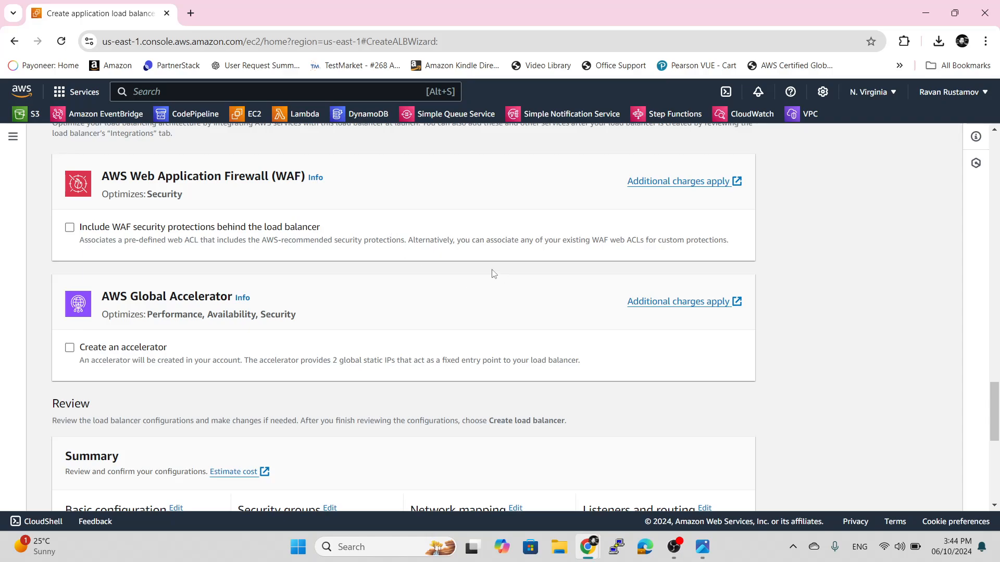
scroll(657, 232, down, 5)
scroll(566, 342, down, 3)
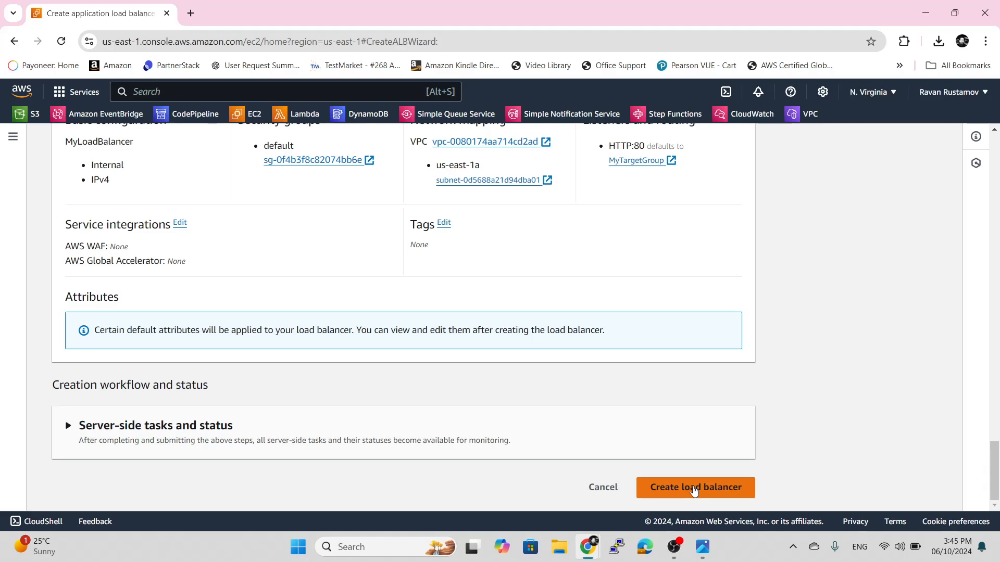
click(693, 489)
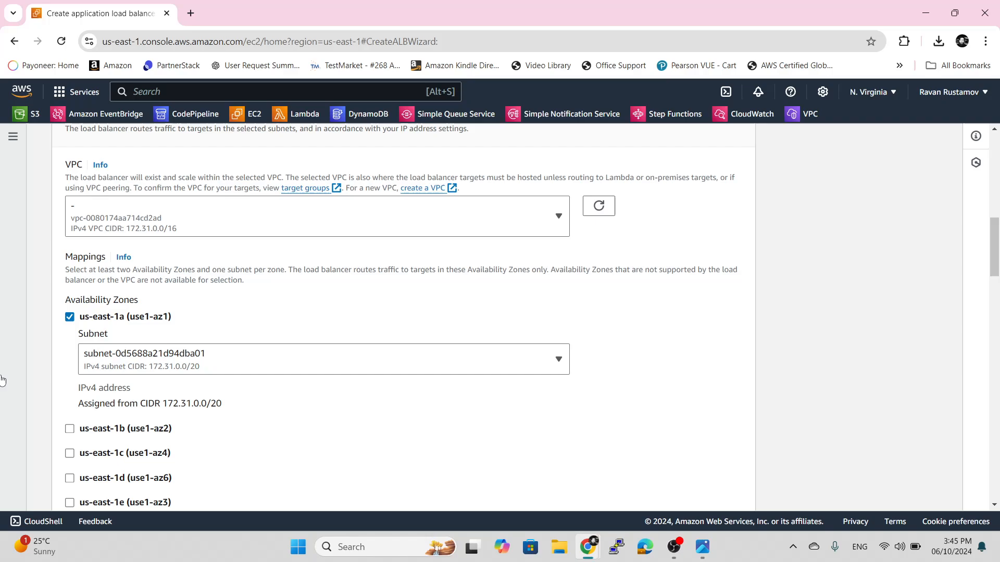
Add the us-east-1b (use1-az2) Availability Zone to the network mapping and create the load balancer
scroll(221, 359, down, 5)
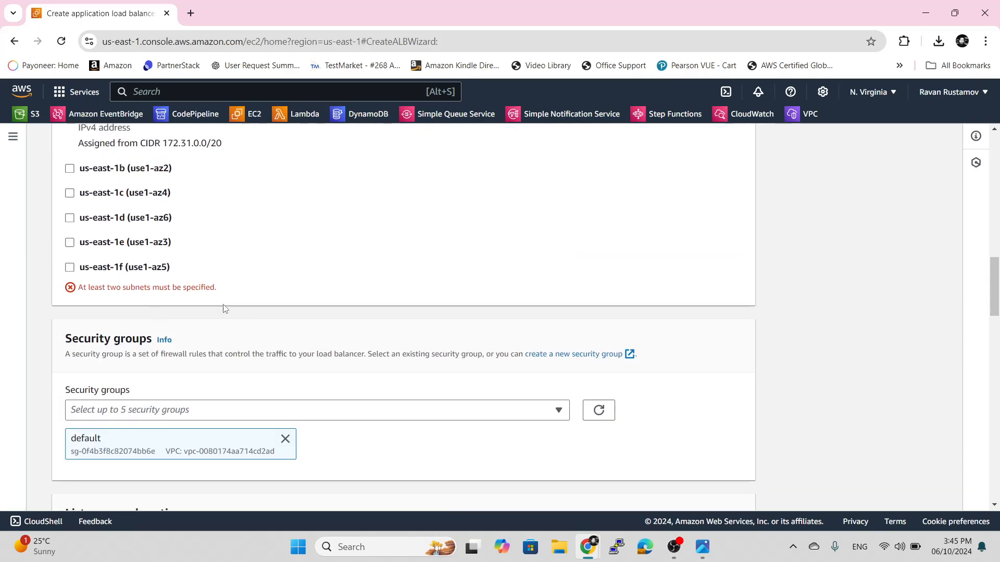
scroll(276, 278, up, 3)
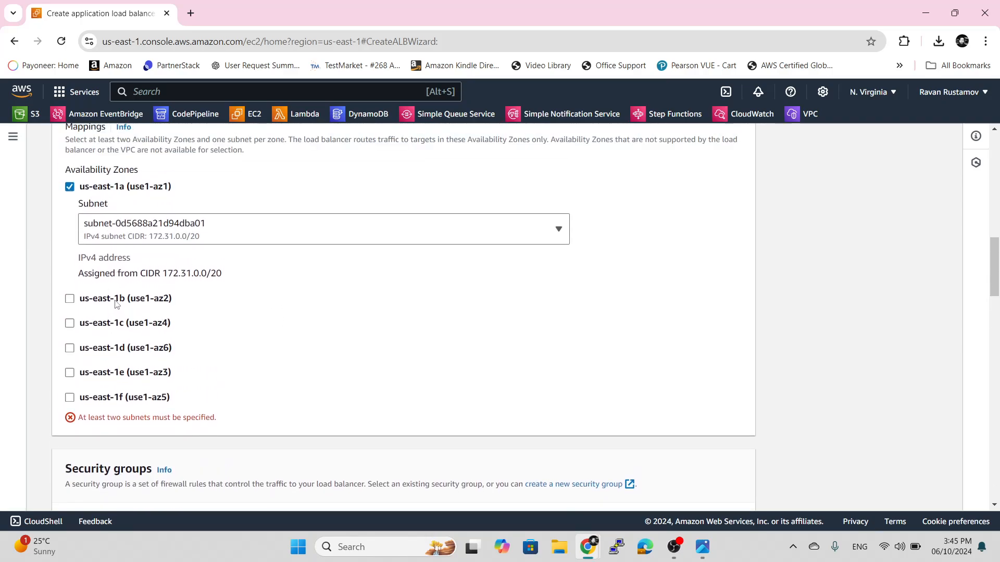
click(69, 299)
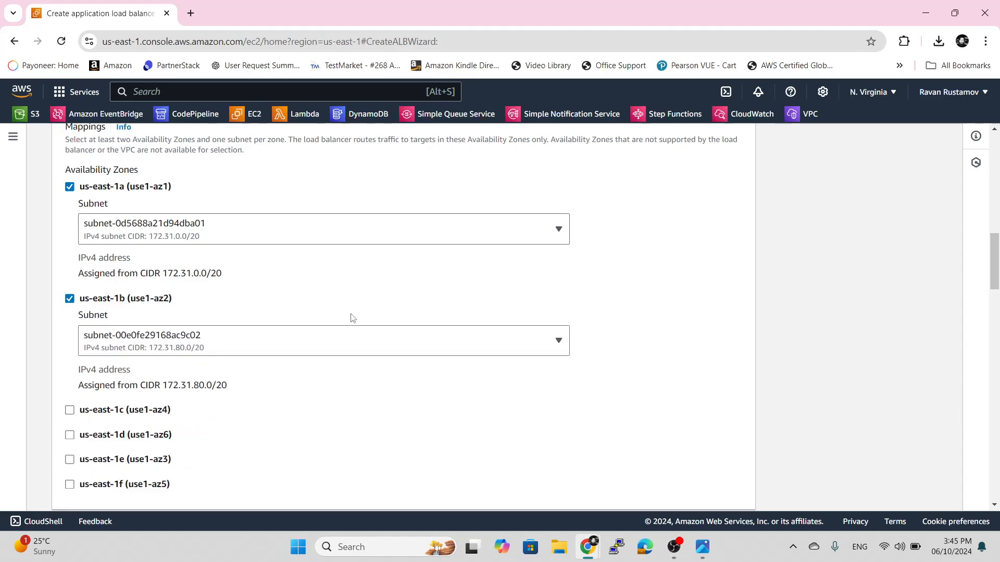
scroll(722, 323, down, 20)
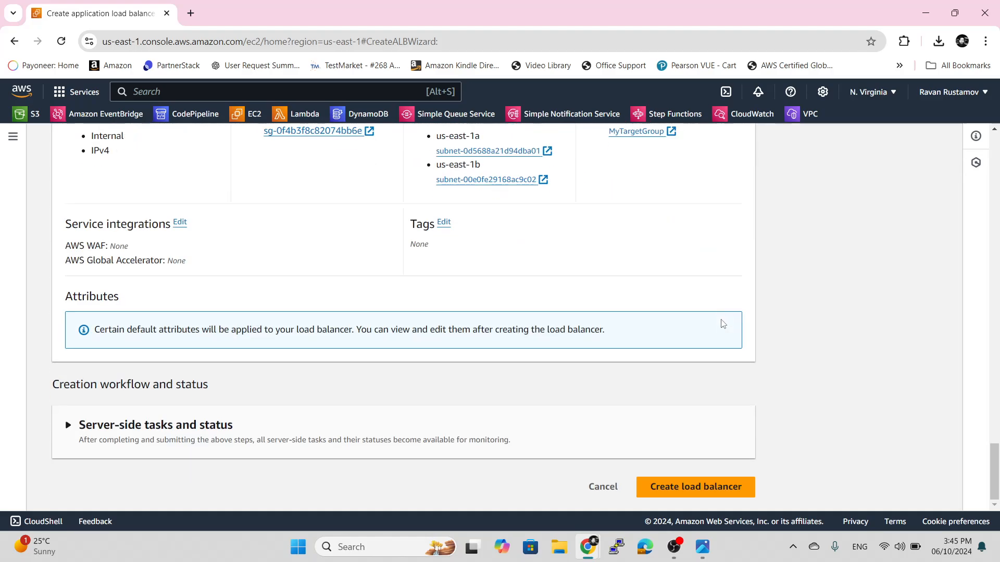
click(706, 488)
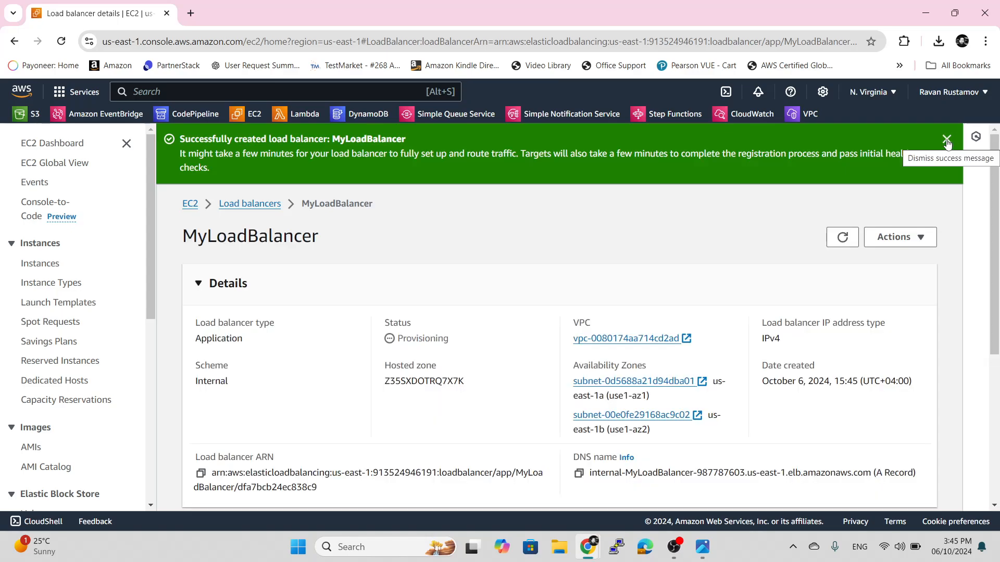
Review the new load balancer's listener rules, then check its state in a refreshed list of load balancers
click(947, 139)
scroll(755, 219, down, 4)
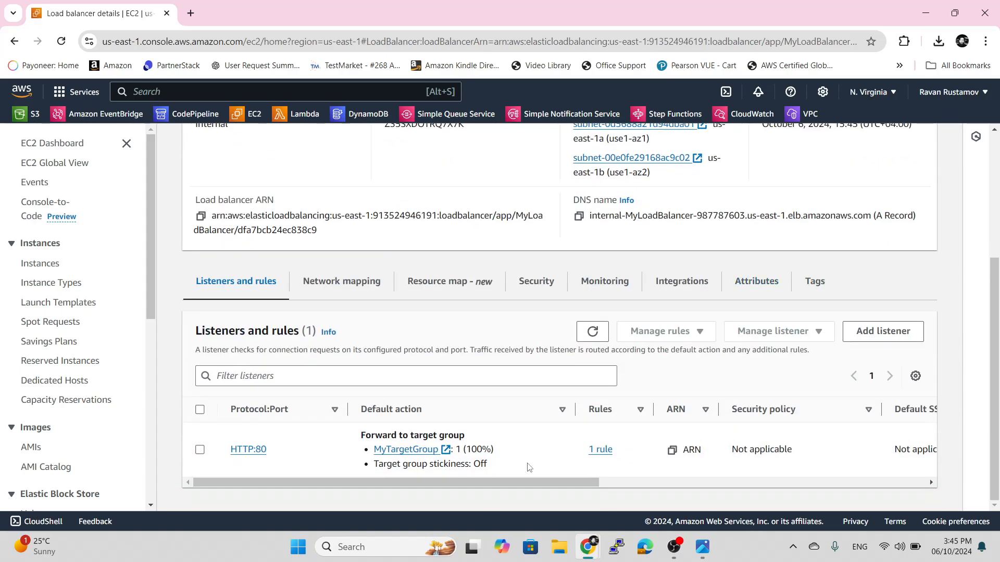
scroll(83, 328, down, 5)
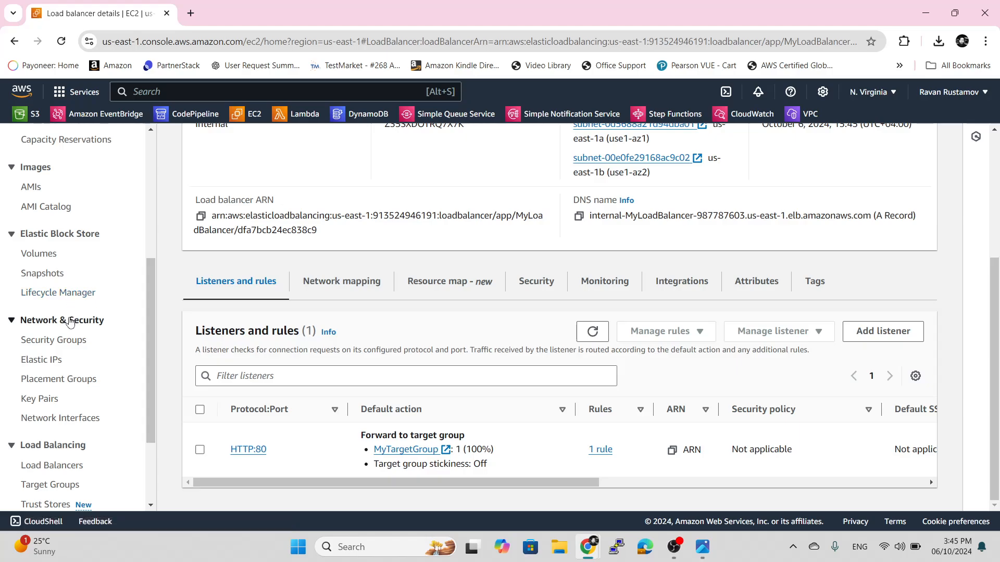
scroll(68, 336, down, 2)
click(71, 345)
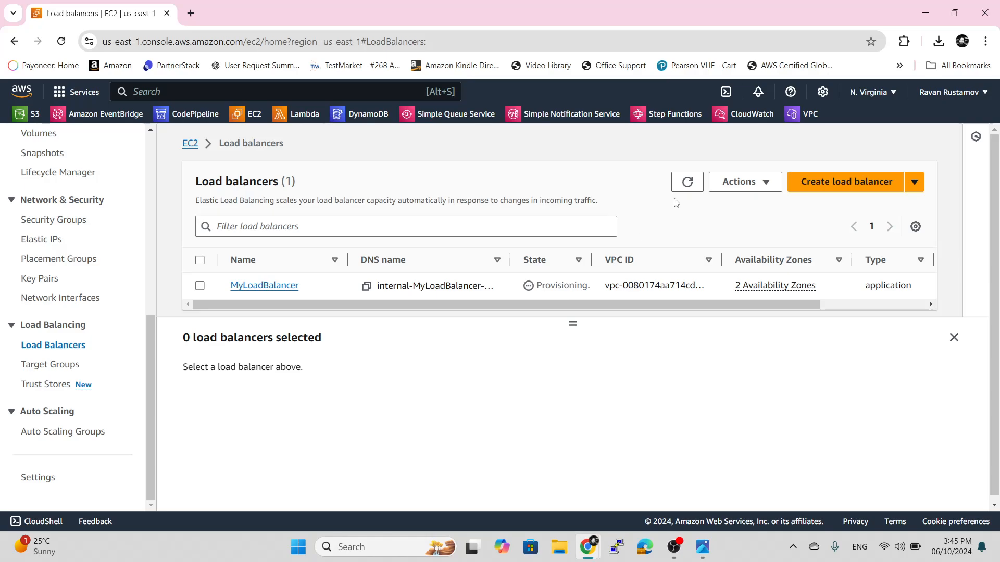
click(688, 189)
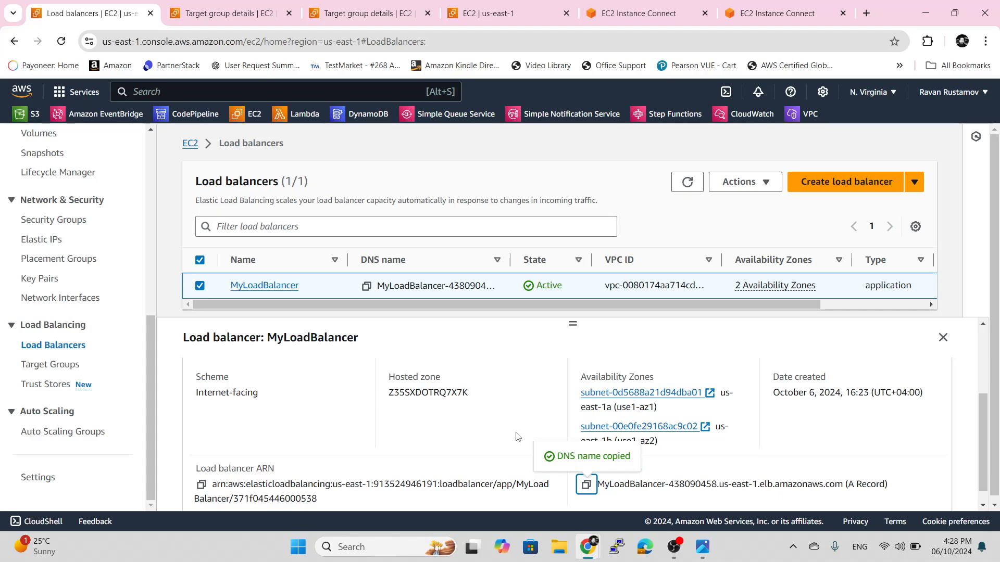
Copy the DNS name of MyLoadBalancer and open that address in a new browser tab
click(586, 486)
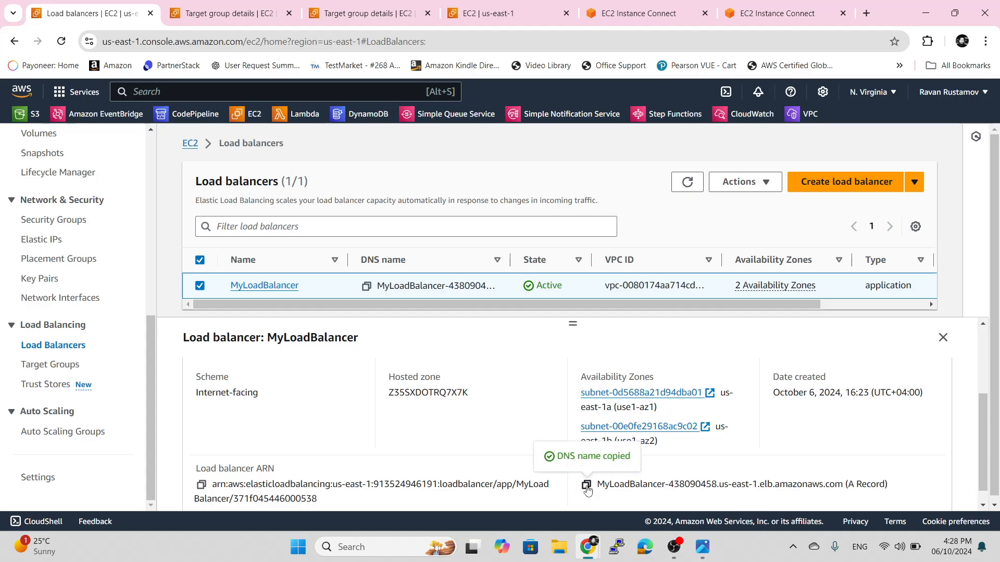
click(866, 14)
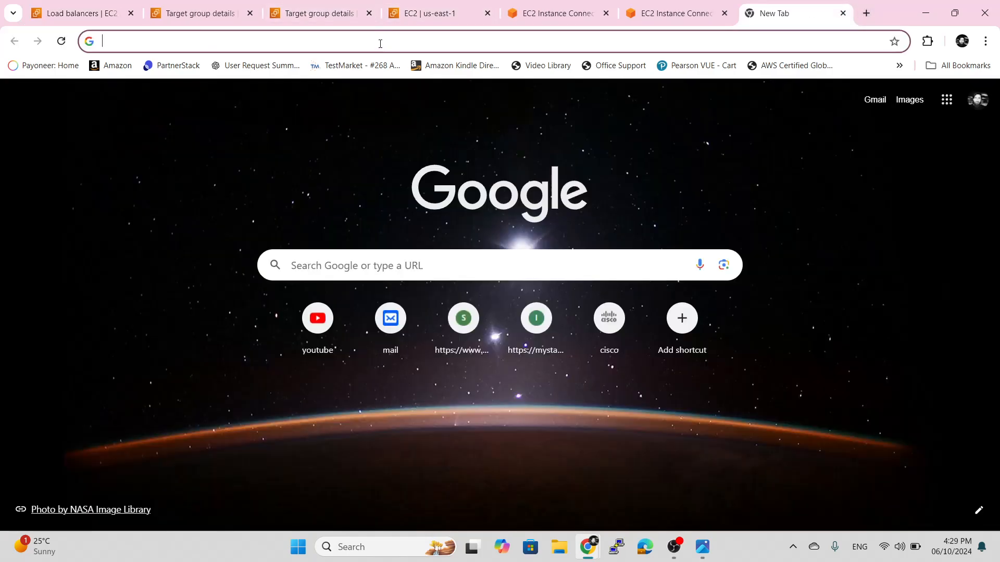
right_click(380, 46)
click(414, 147)
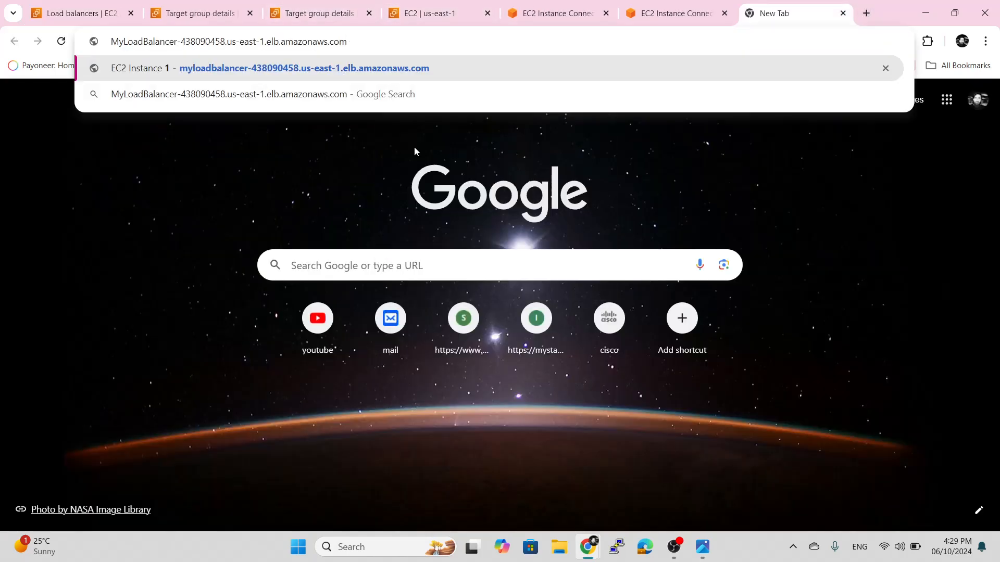
key(Return)
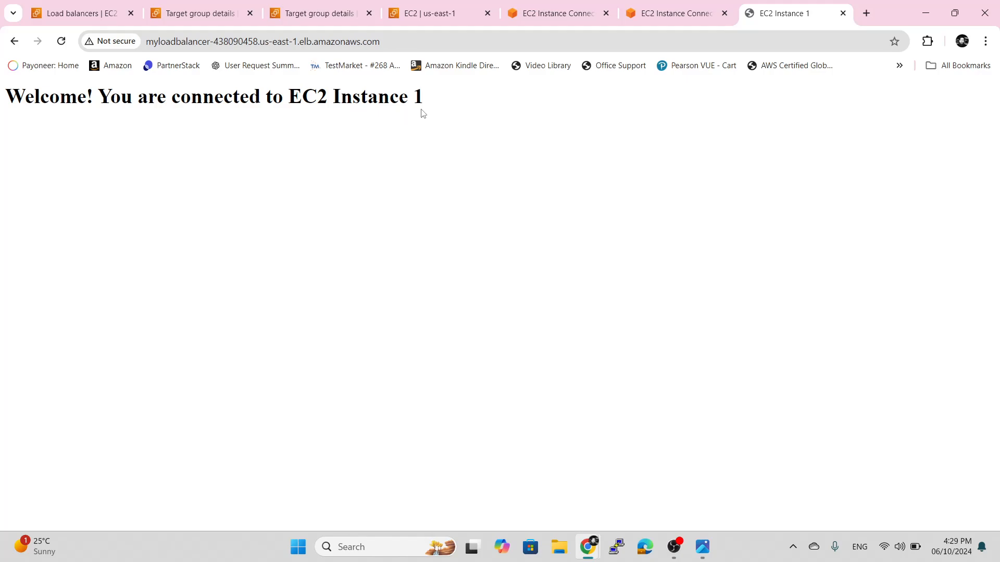
Reload the load balancer's web page four times to check which EC2 instance answers each request
click(61, 44)
click(62, 44)
click(62, 43)
click(61, 42)
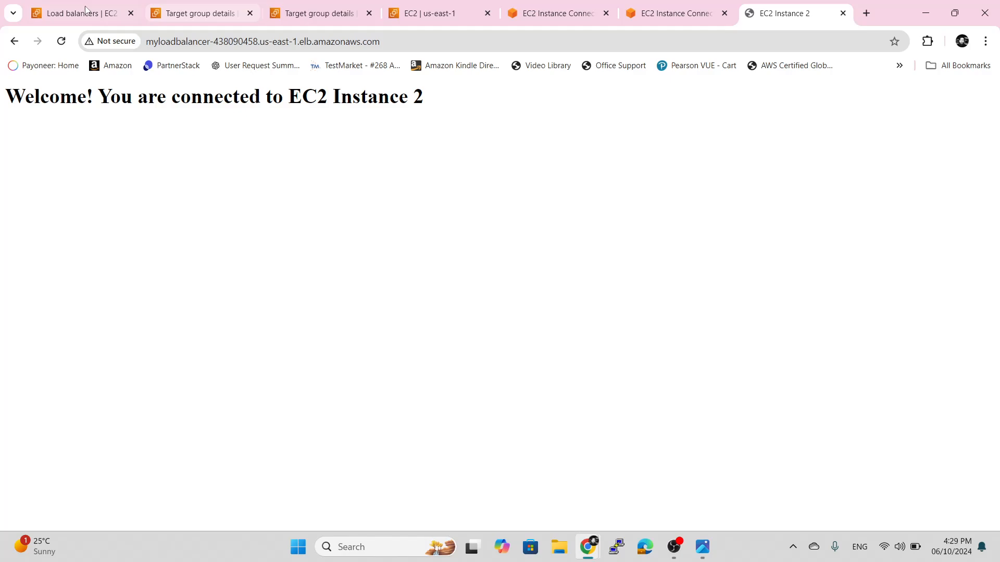
Return to the load balancers list and examine the monitoring metrics of MyLoadBalancer in an enlarged details area
click(71, 15)
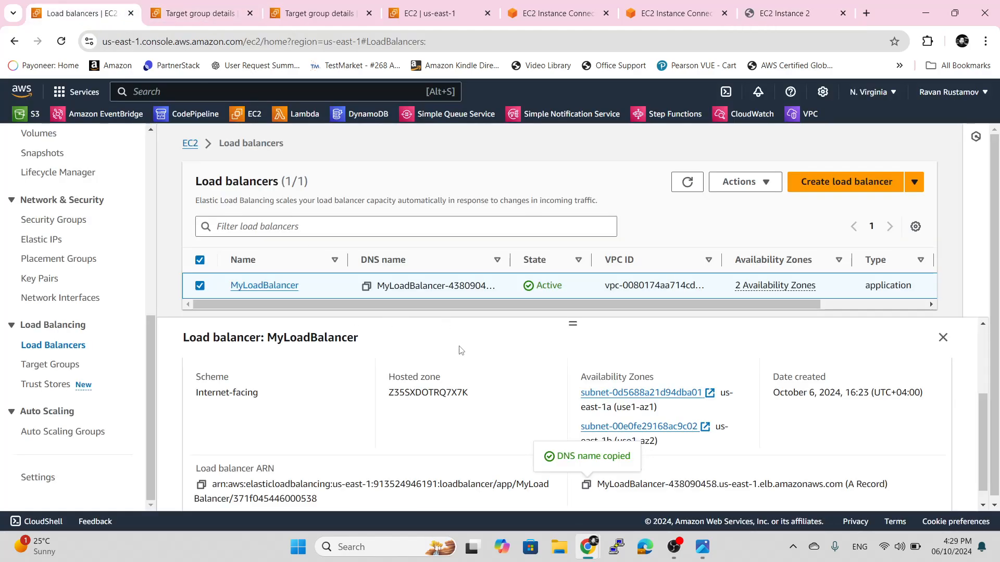
scroll(515, 390, up, 3)
click(679, 385)
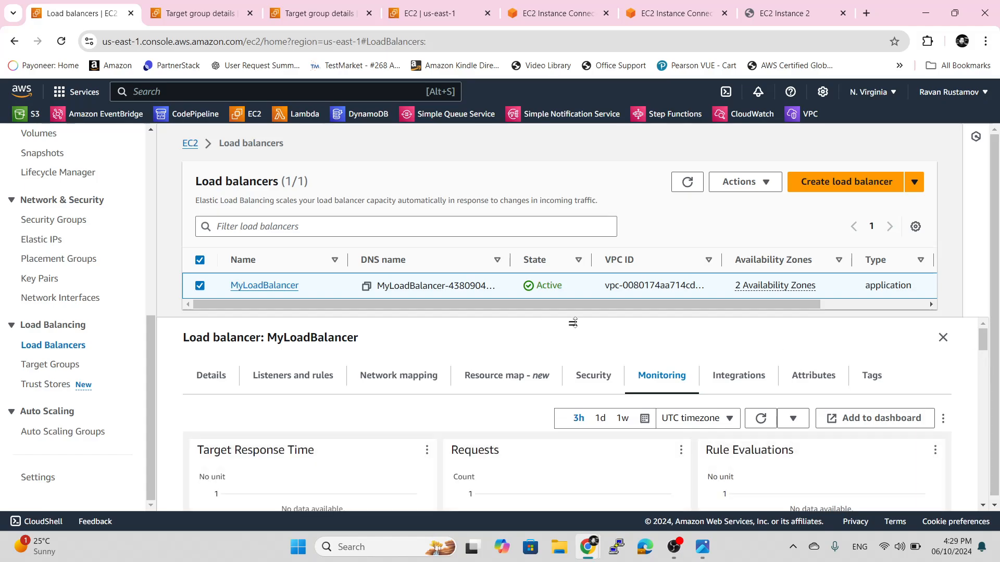
drag(573, 323, 575, 173)
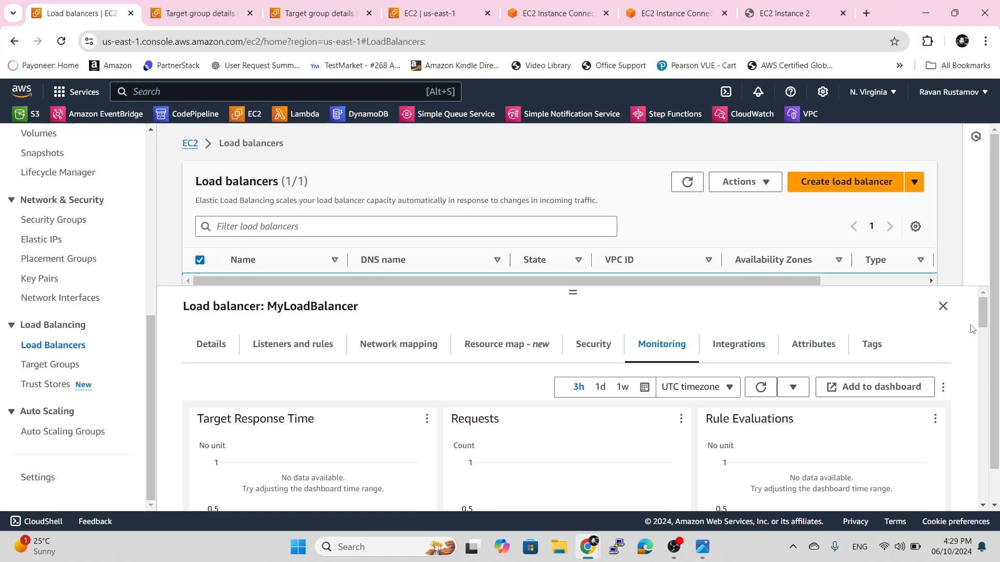
mouse_move(983, 321)
mouse_down()
mouse_move(985, 352)
mouse_move(984, 321)
mouse_up()
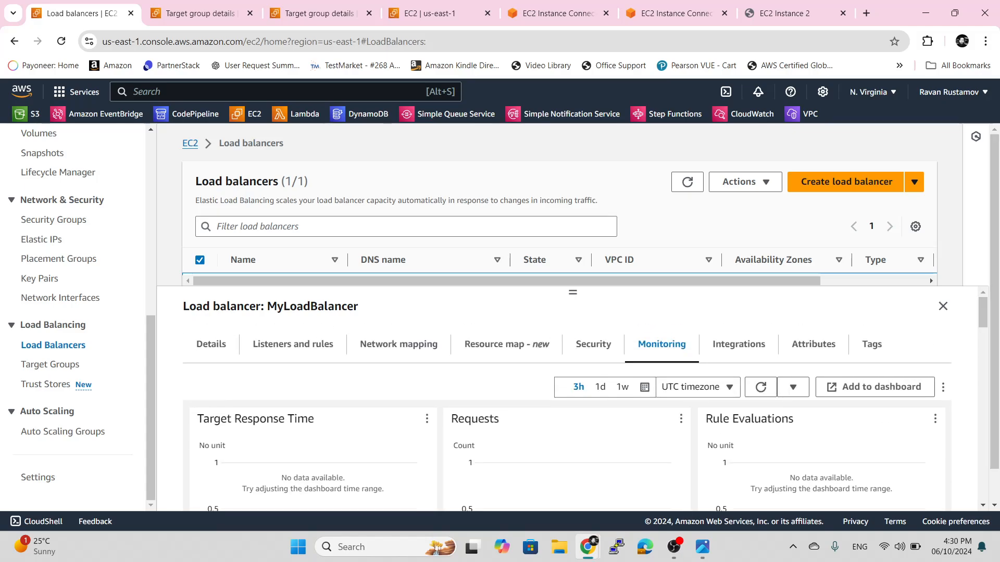